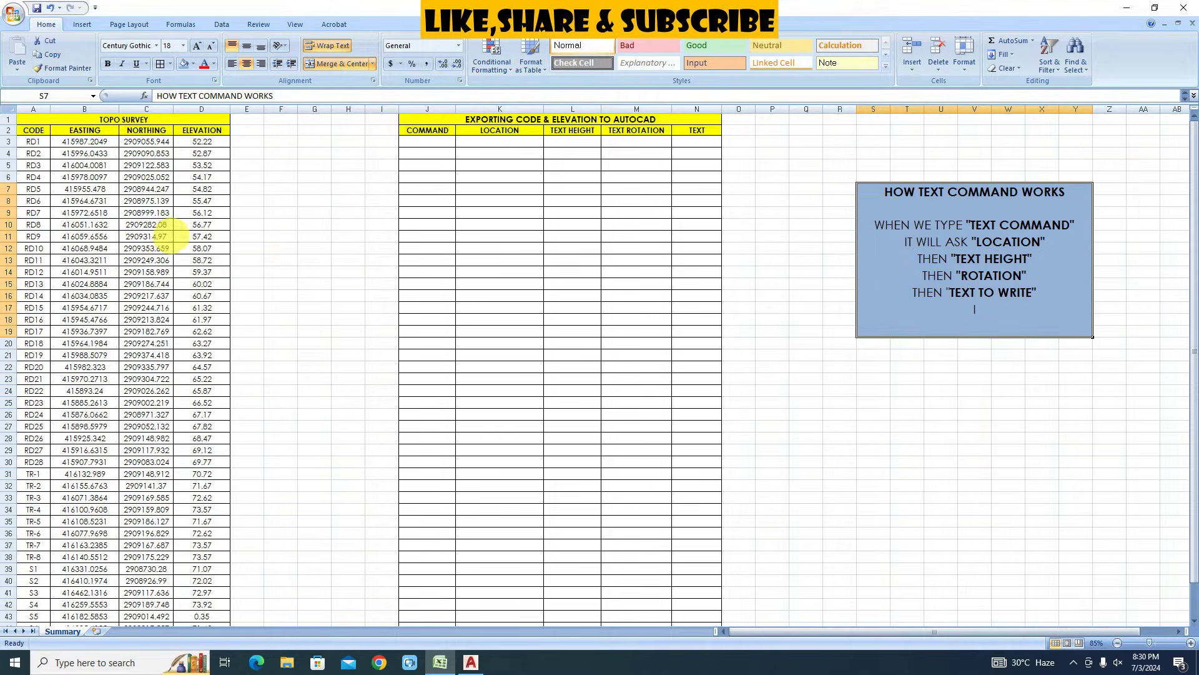
Recentre and zoom out the AutoCAD drawing to show all survey points, then return to Excel.
click(471, 662)
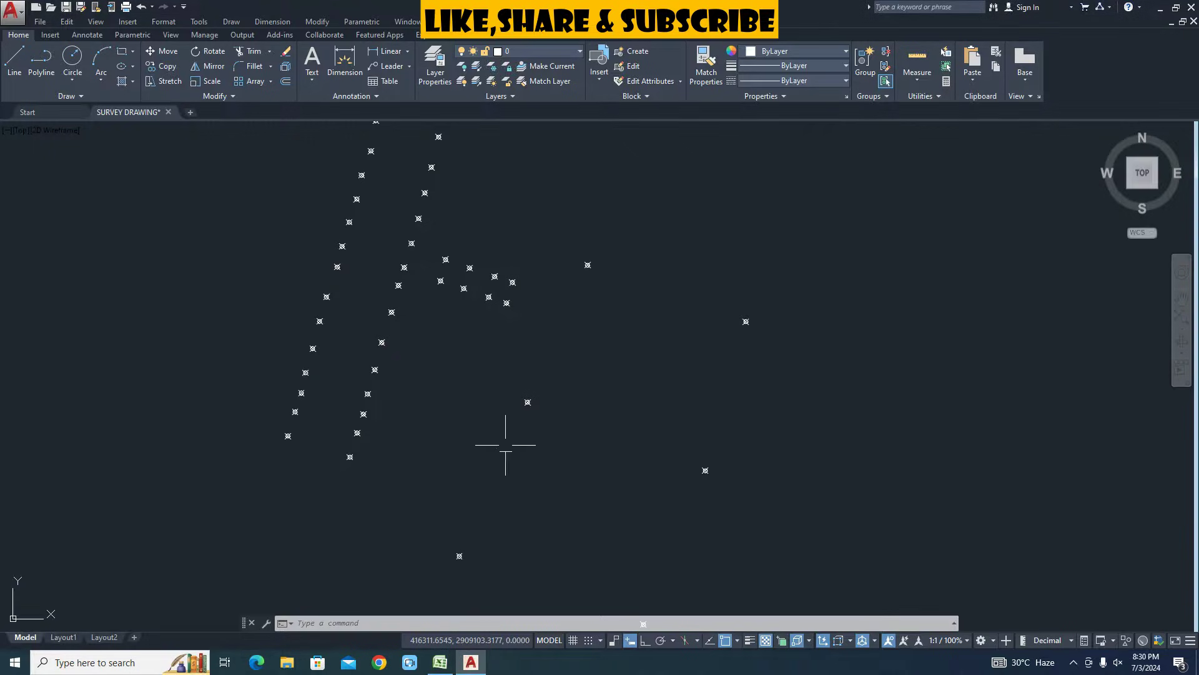
middle_drag(432, 330, 439, 365)
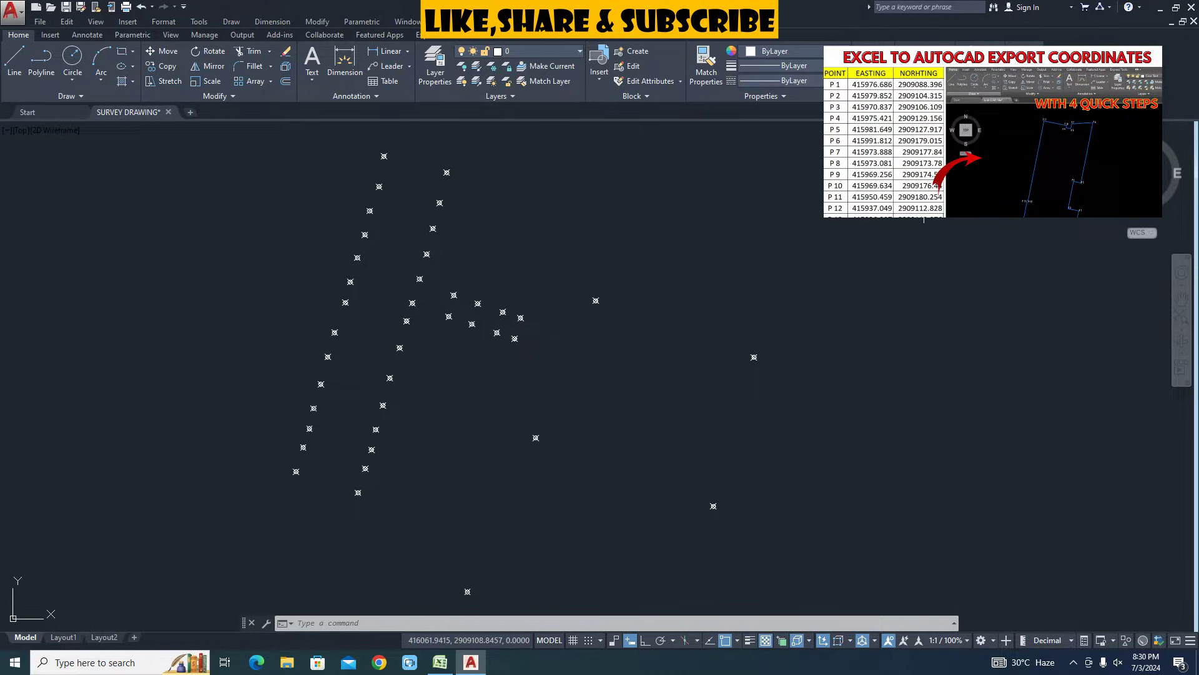
scroll(716, 509, down, 2)
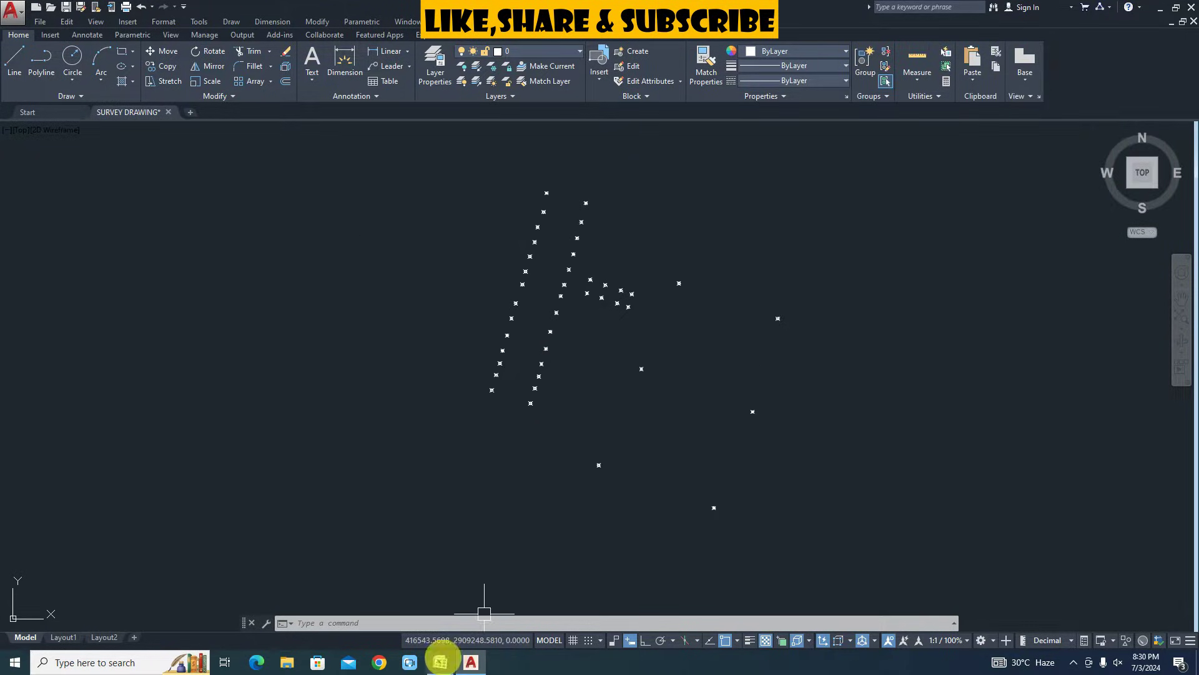
click(439, 662)
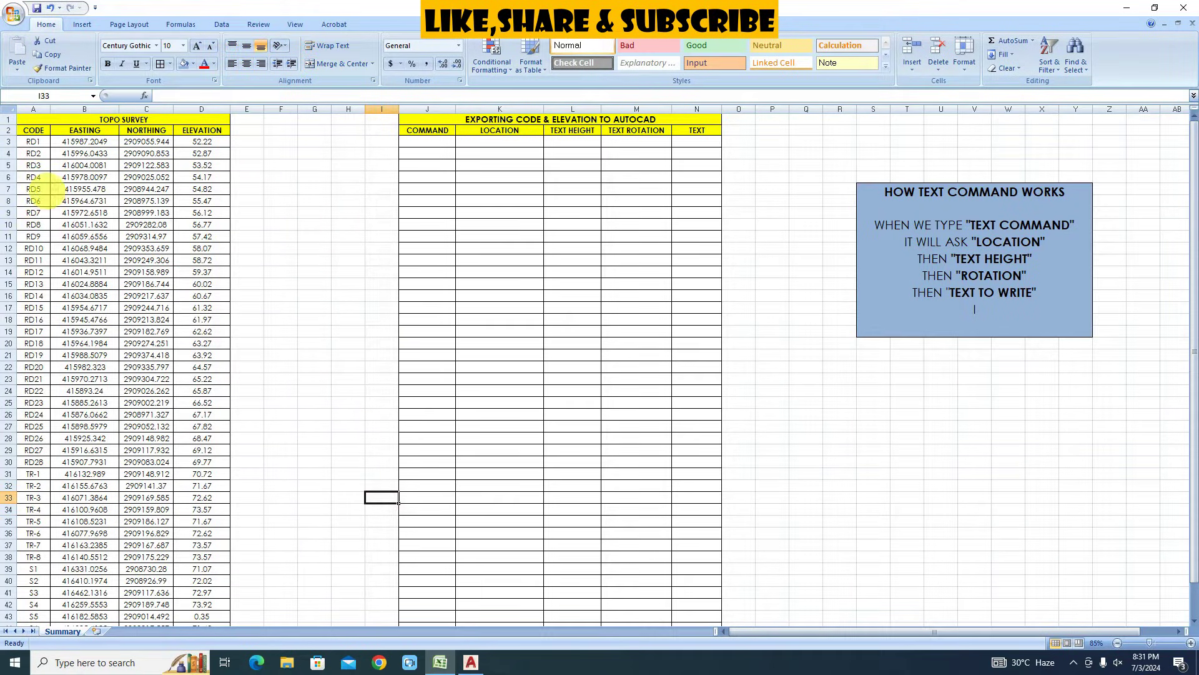
Select the RD, TR and S point row groups in the Excel survey table.
drag(33, 142, 196, 463)
scroll(78, 248, down, 1)
drag(33, 440, 200, 523)
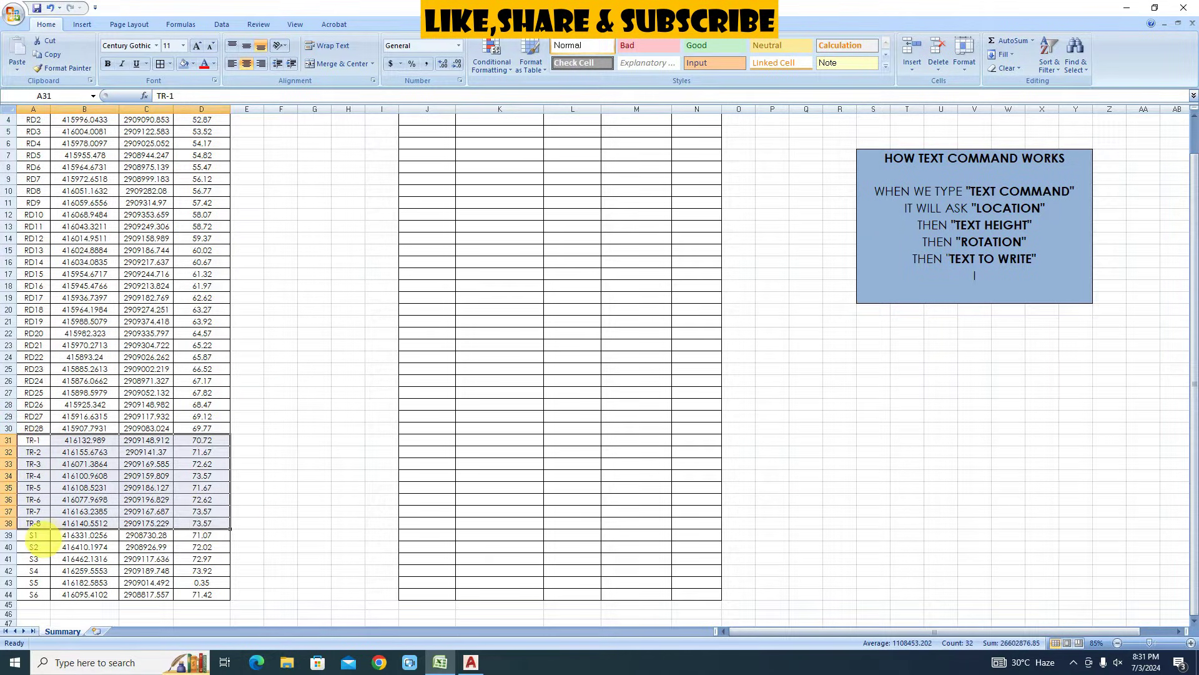
drag(33, 535, 203, 593)
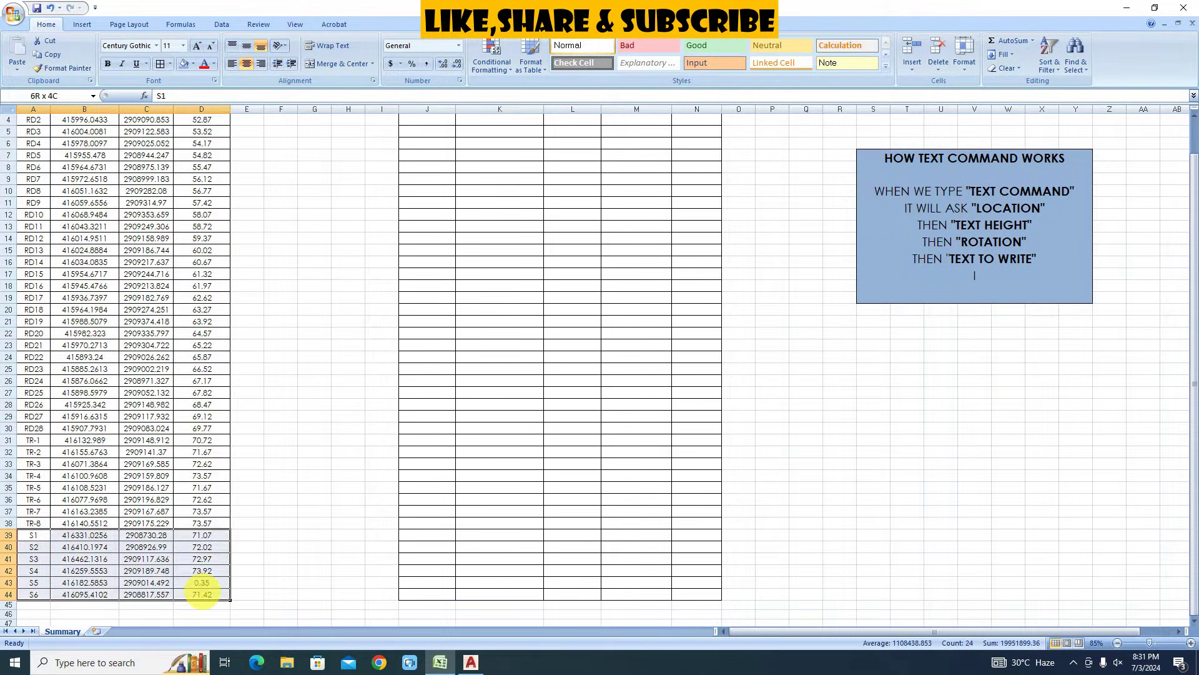
Glance at the AutoCAD drawing, then return to Excel and clear the selection.
key(alt+Tab)
double_click(581, 476)
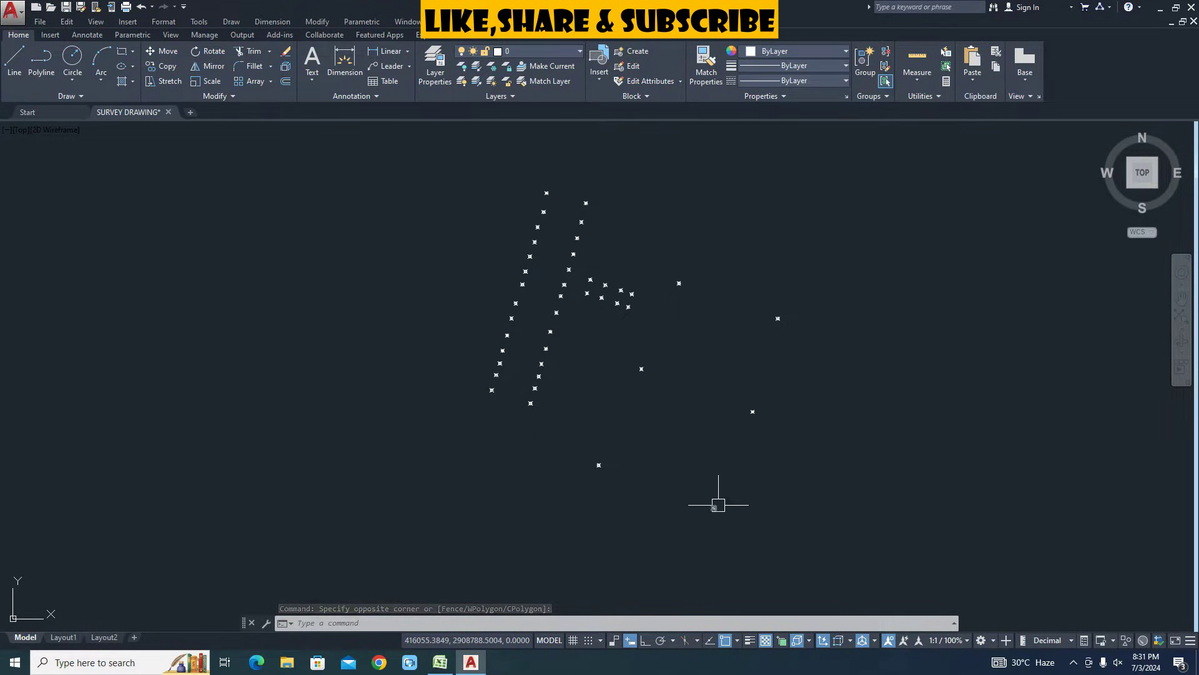
click(440, 662)
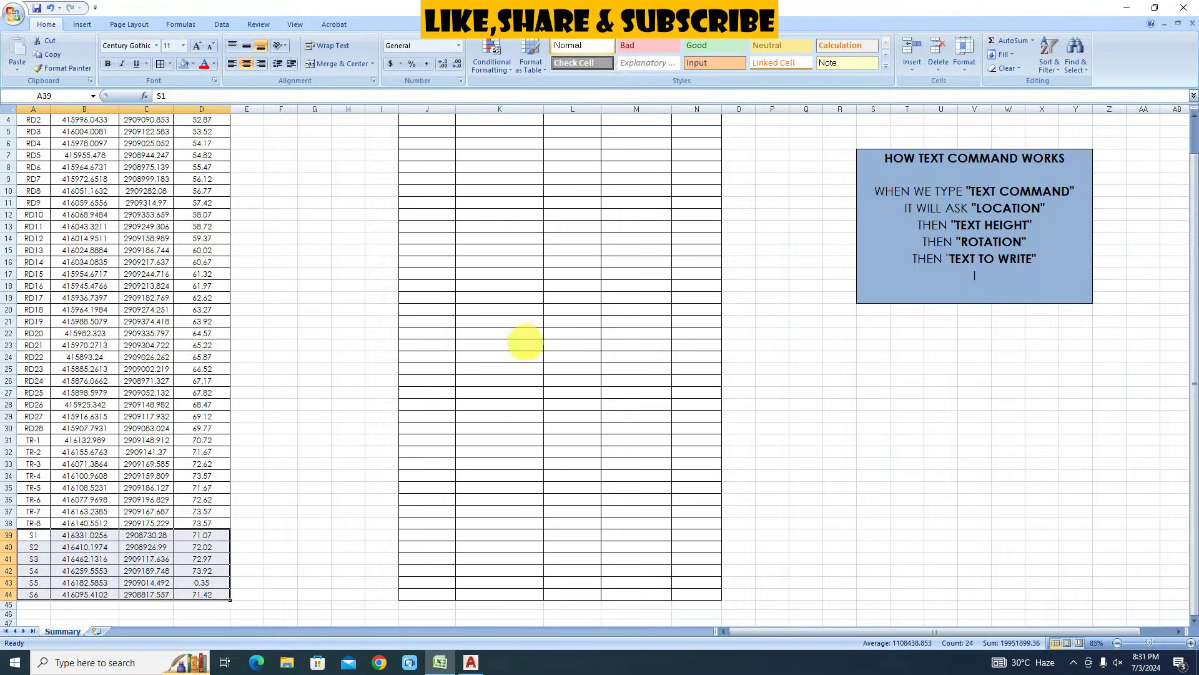
scroll(625, 294, up, 10)
click(739, 248)
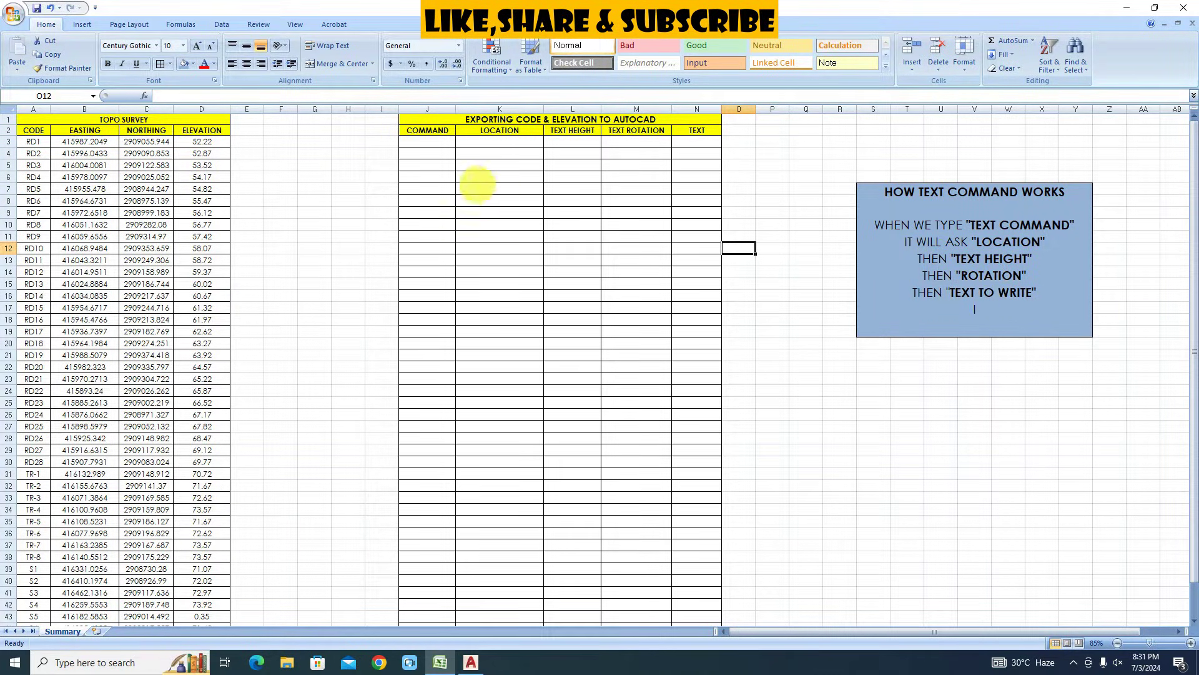
drag(441, 138, 428, 396)
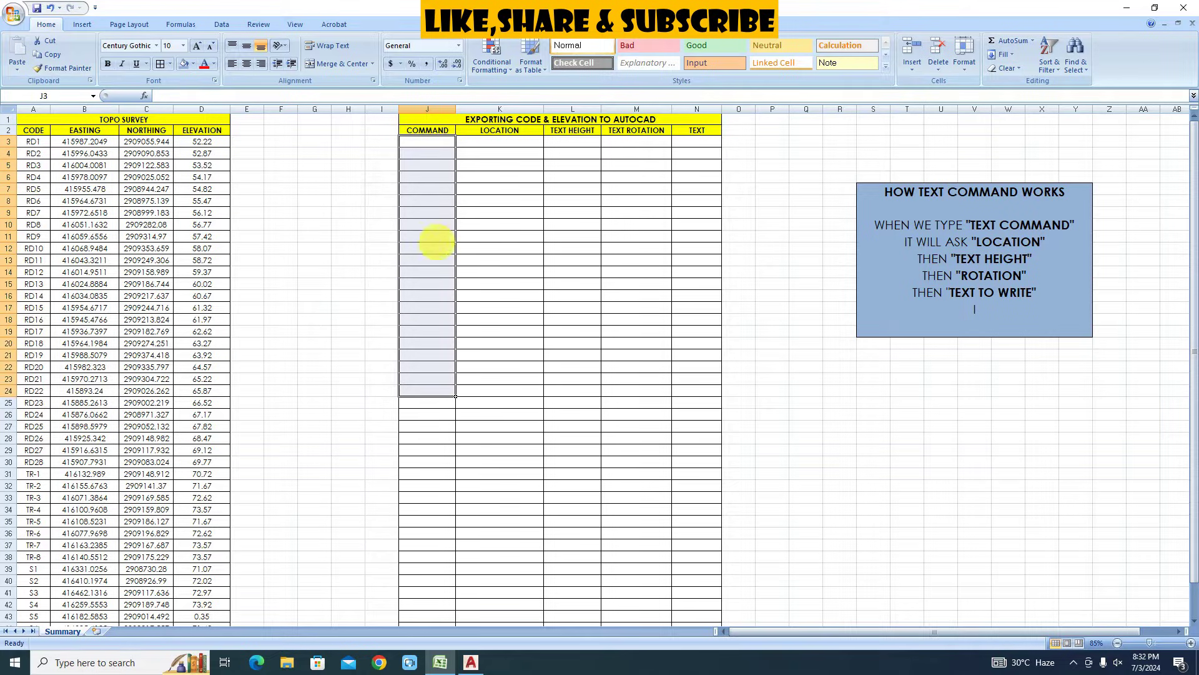
click(440, 141)
drag(499, 141, 498, 248)
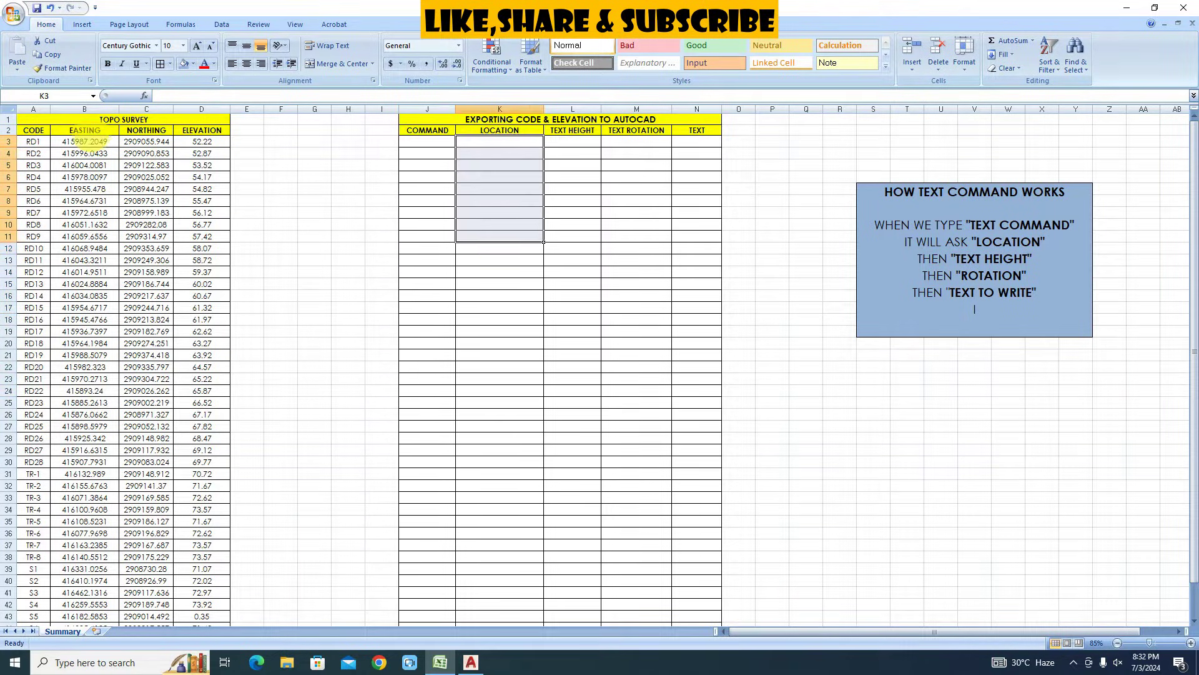
drag(85, 141, 146, 253)
drag(500, 141, 499, 300)
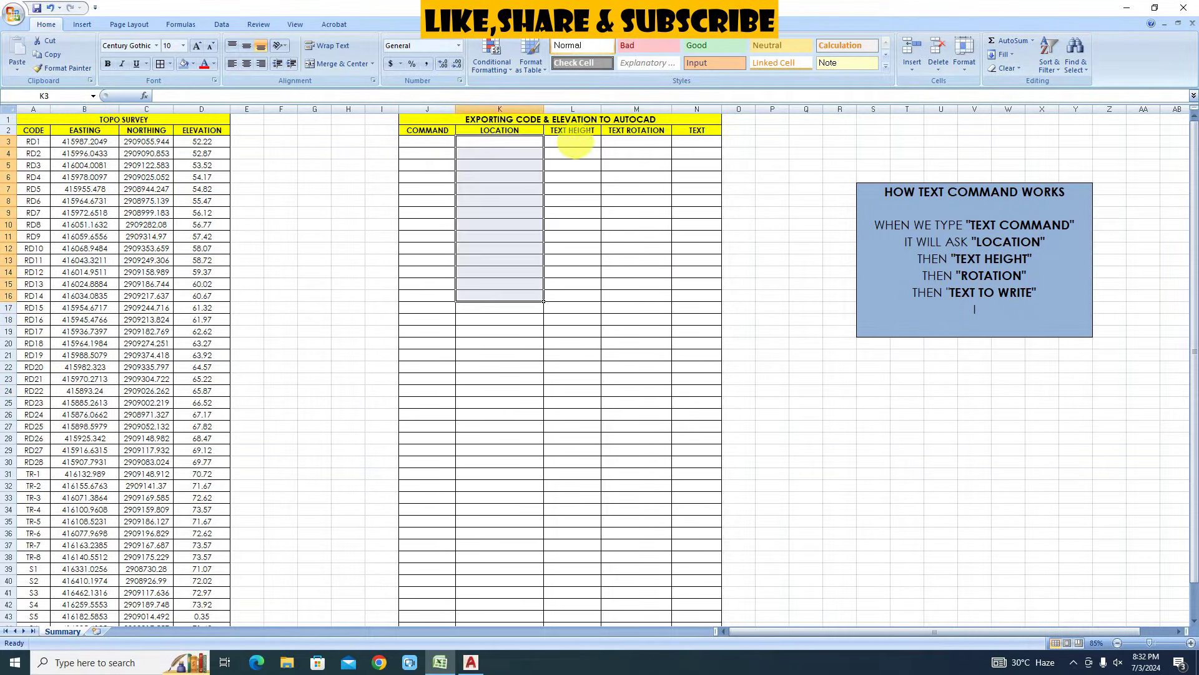
drag(572, 142, 561, 316)
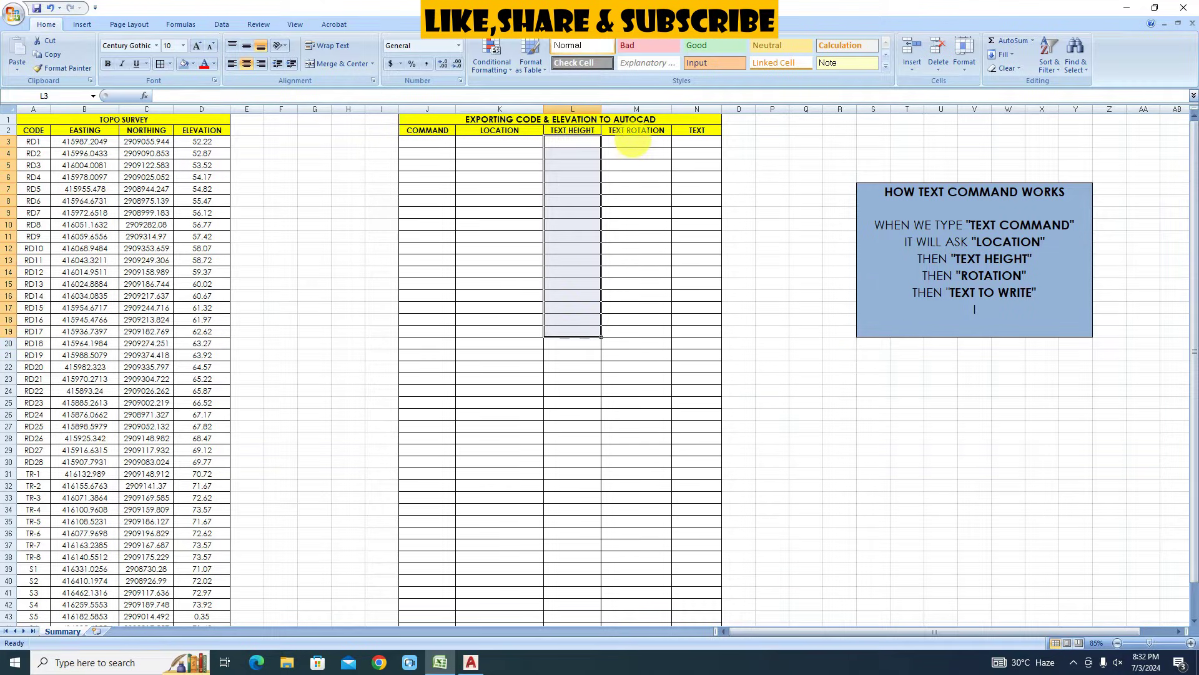
drag(631, 143, 620, 302)
mouse_move(692, 141)
mouse_down()
mouse_move(694, 168)
mouse_move(685, 159)
mouse_up()
click(680, 152)
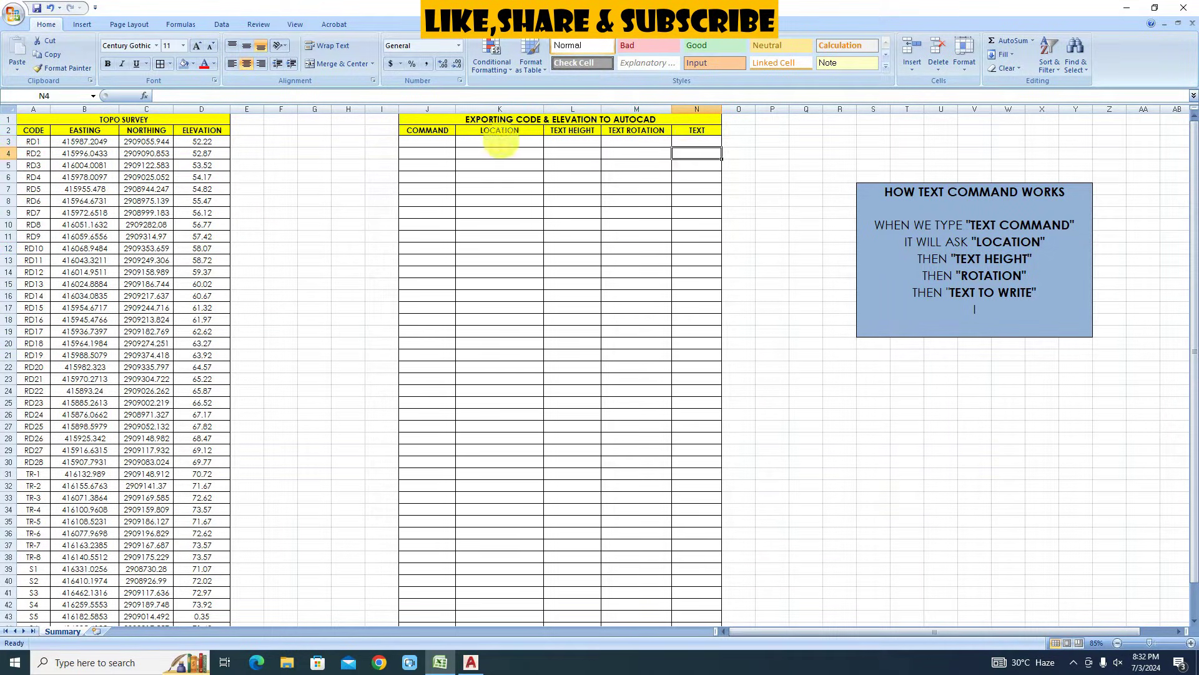
click(687, 201)
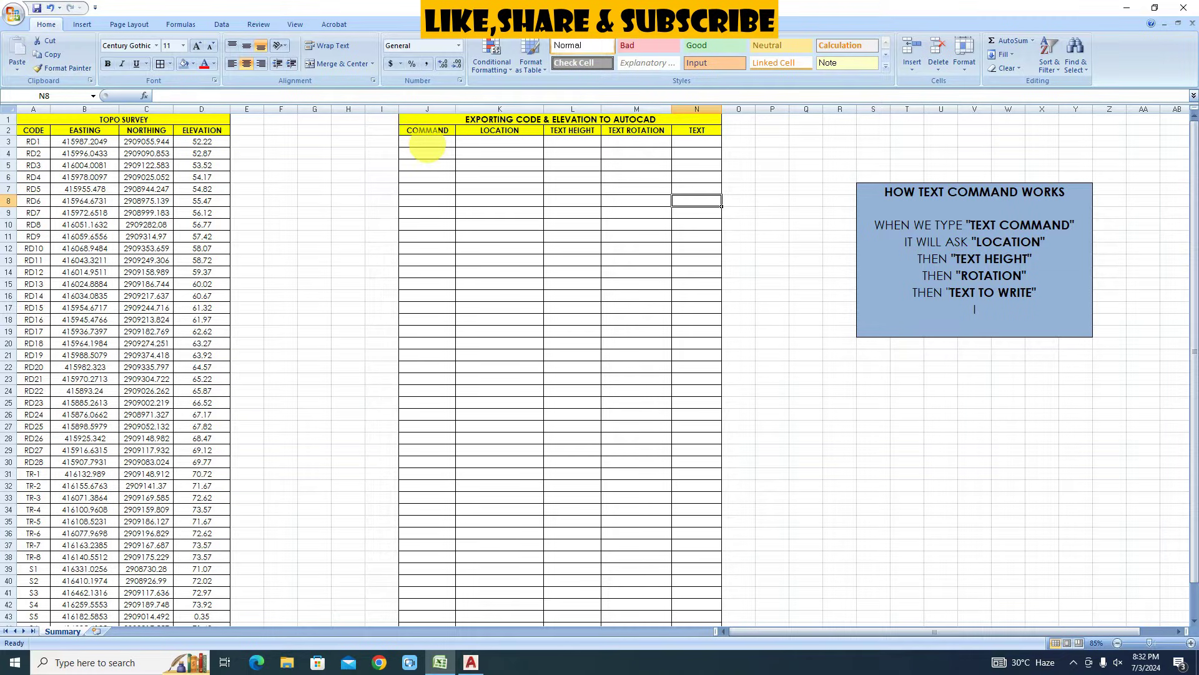
click(427, 143)
Enter '-TEXT as plain text in J3, replacing the #NAME? error.
text(-TEX)
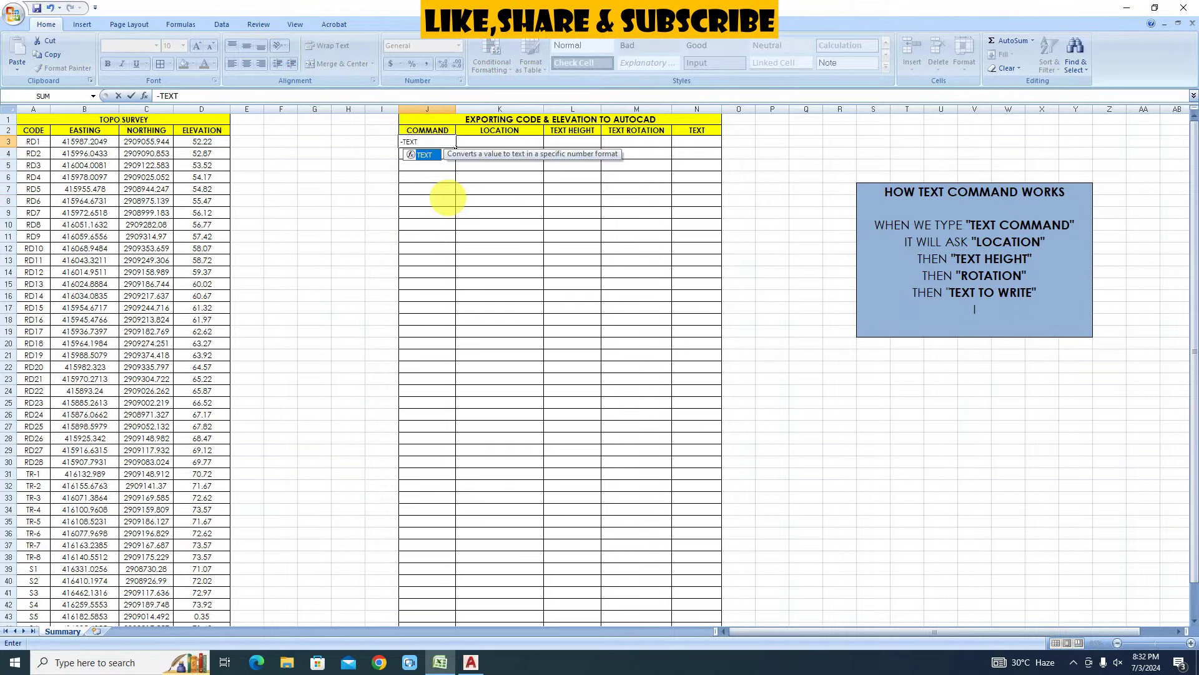
text(T)
key(Return)
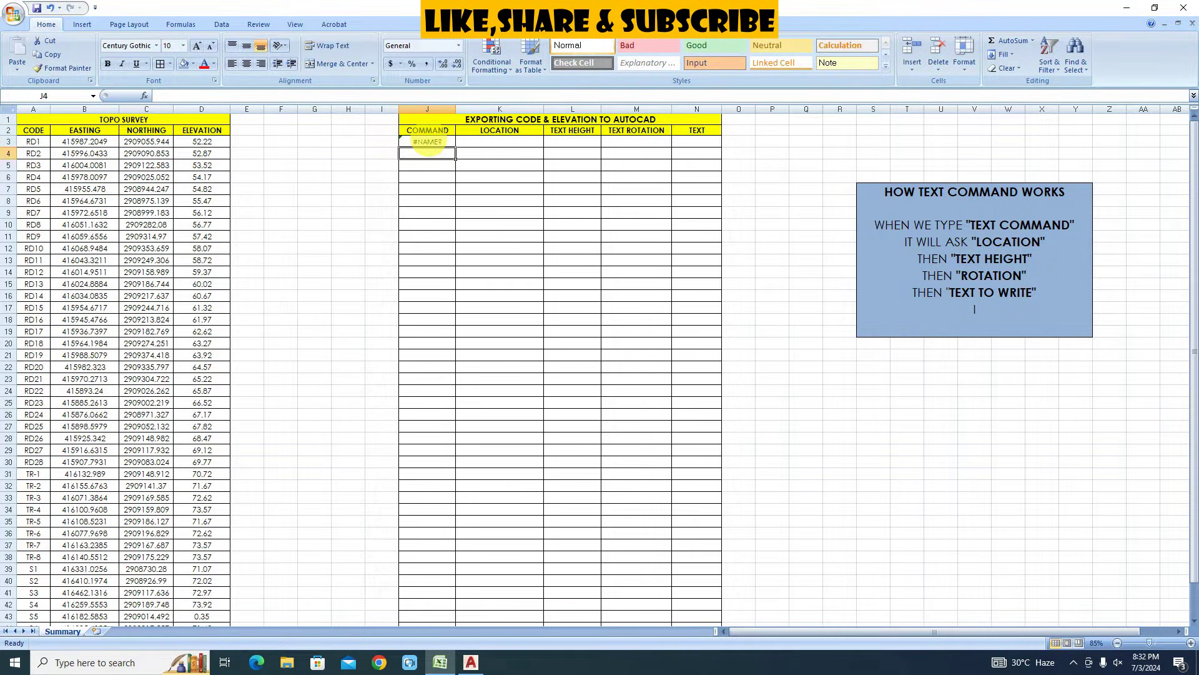
click(429, 142)
key(Delete)
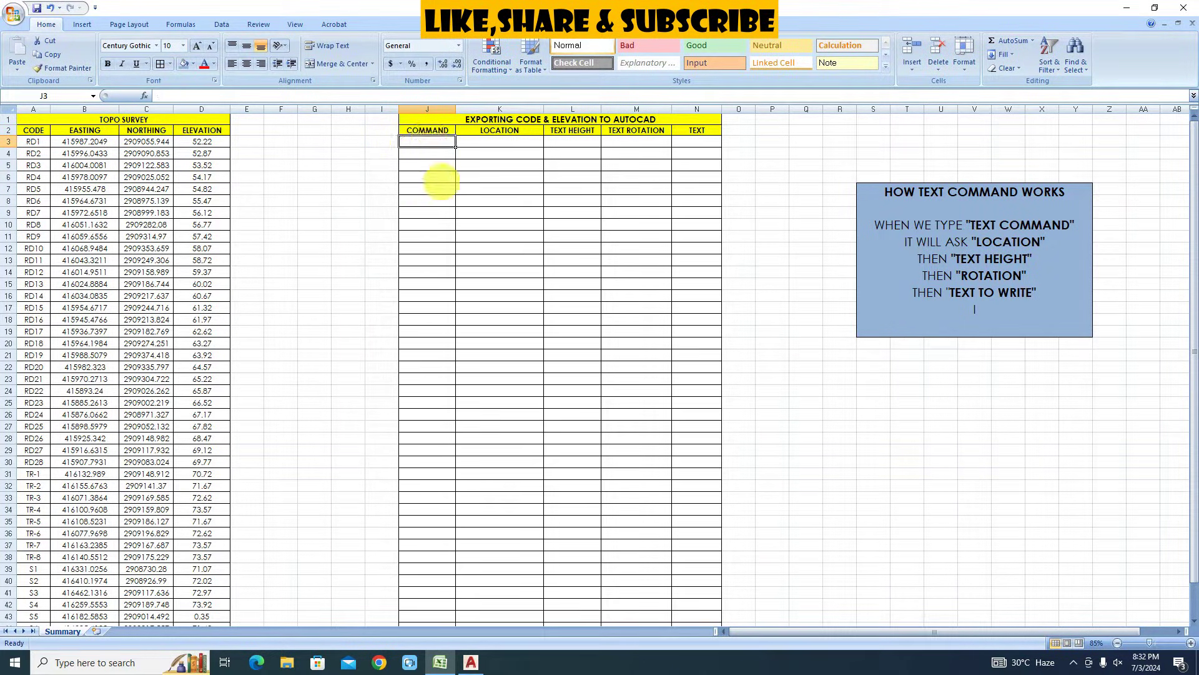
text('-TEXT)
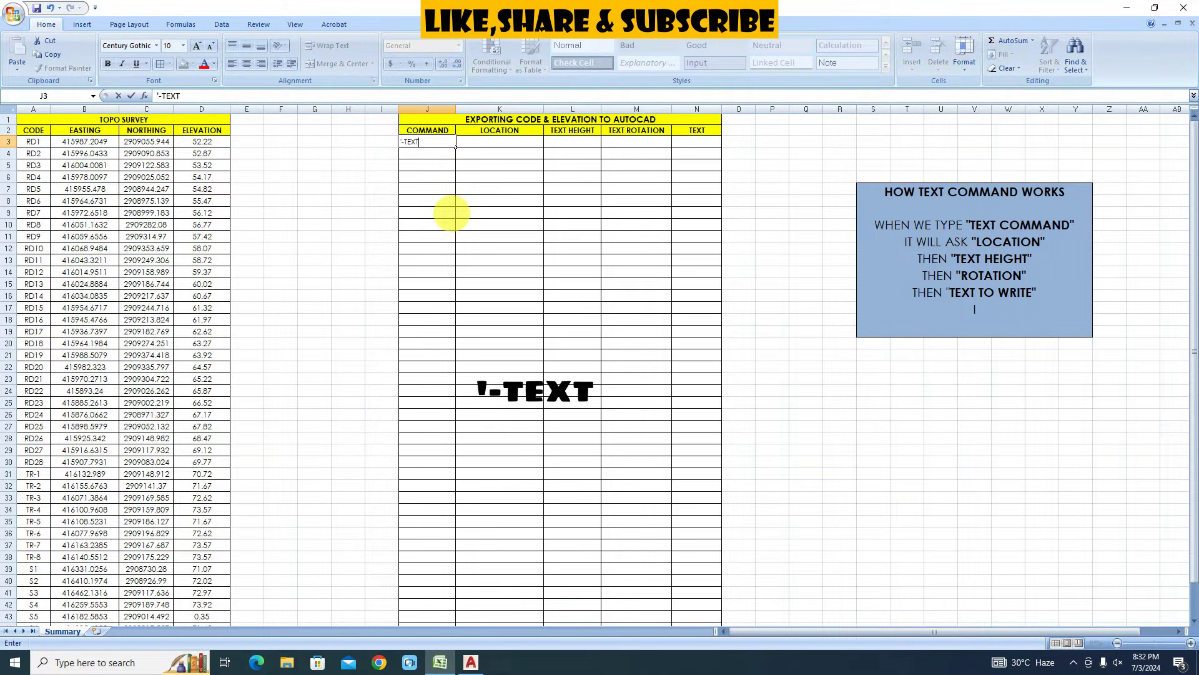
key(Return)
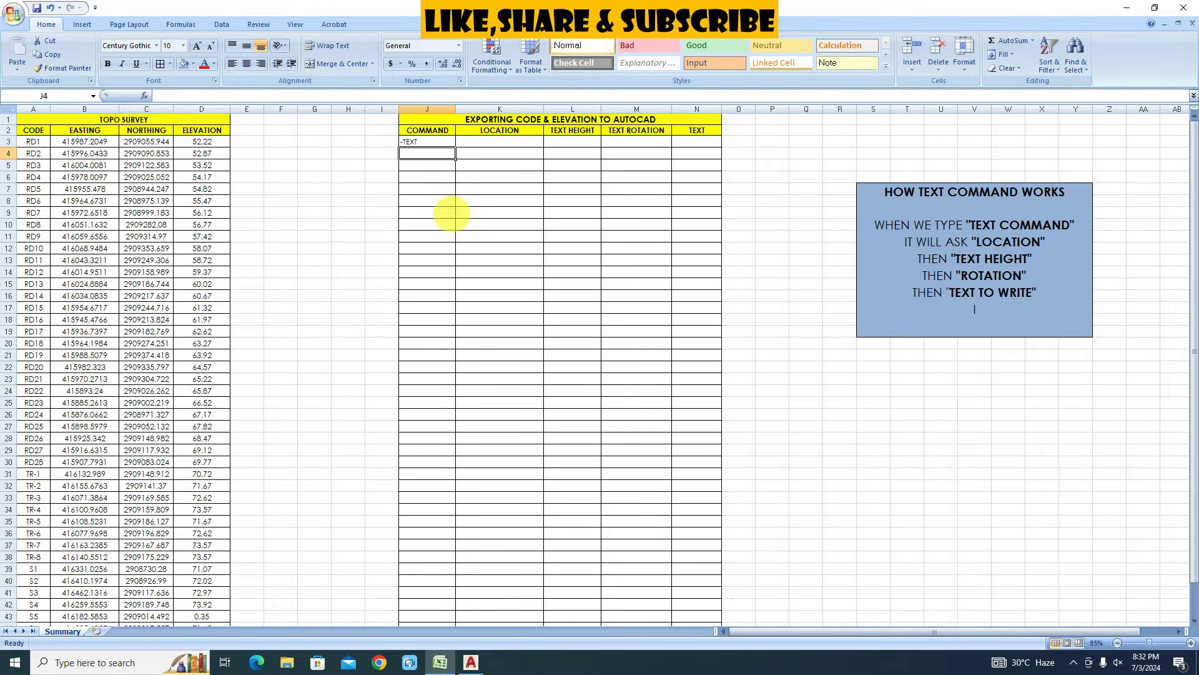
Fill -TEXT down the COMMAND column to row 44.
ctrl+scroll(451, 213, down, 1)
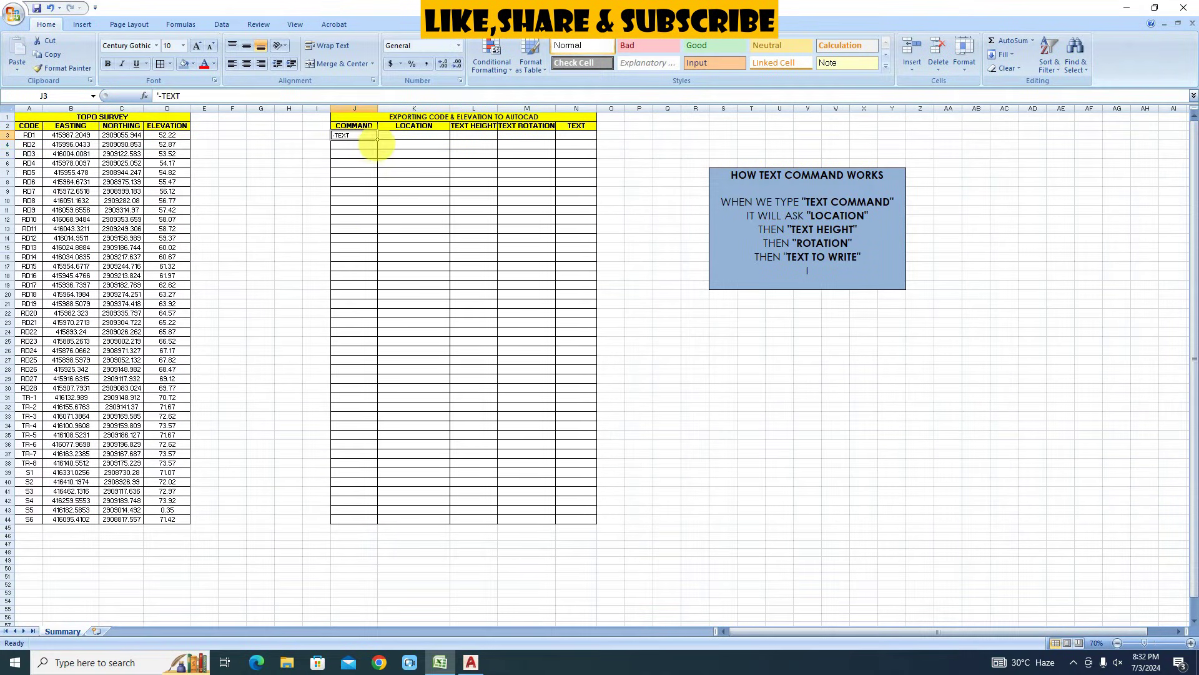
drag(377, 138, 350, 523)
ctrl+scroll(353, 420, up, 3)
click(394, 334)
Enter =B3&","&C3 in K3 to join RD1's easting and northing, then fill it down.
ctrl+scroll(228, 225, down, 2)
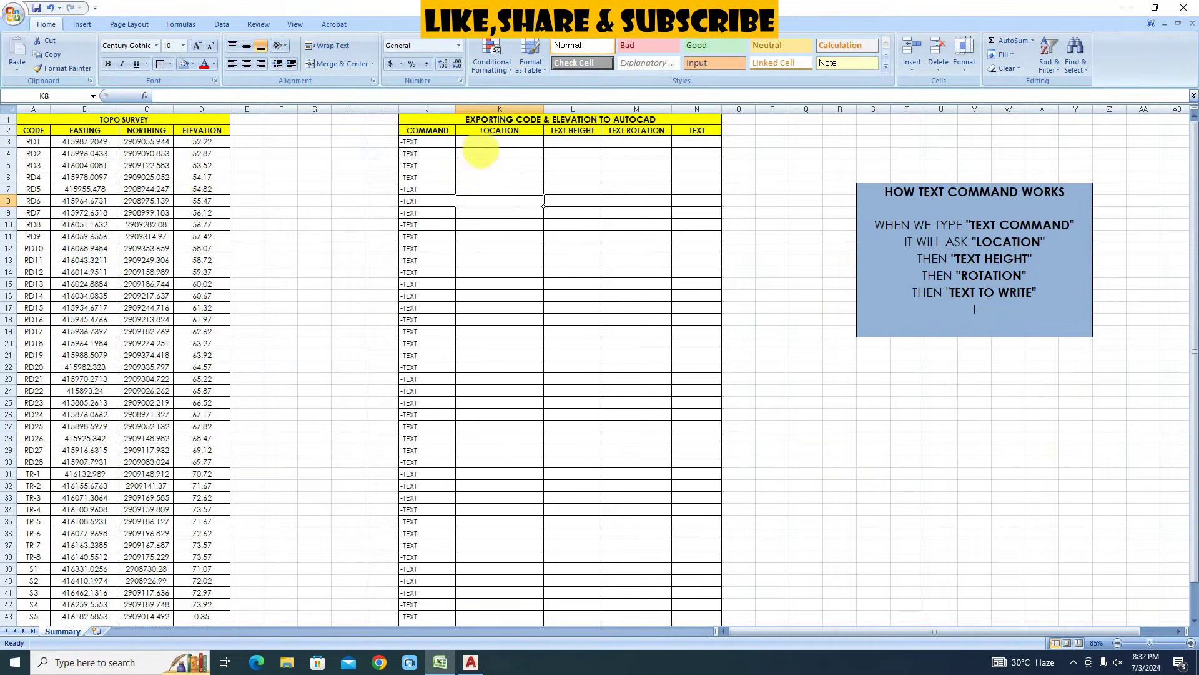
click(482, 144)
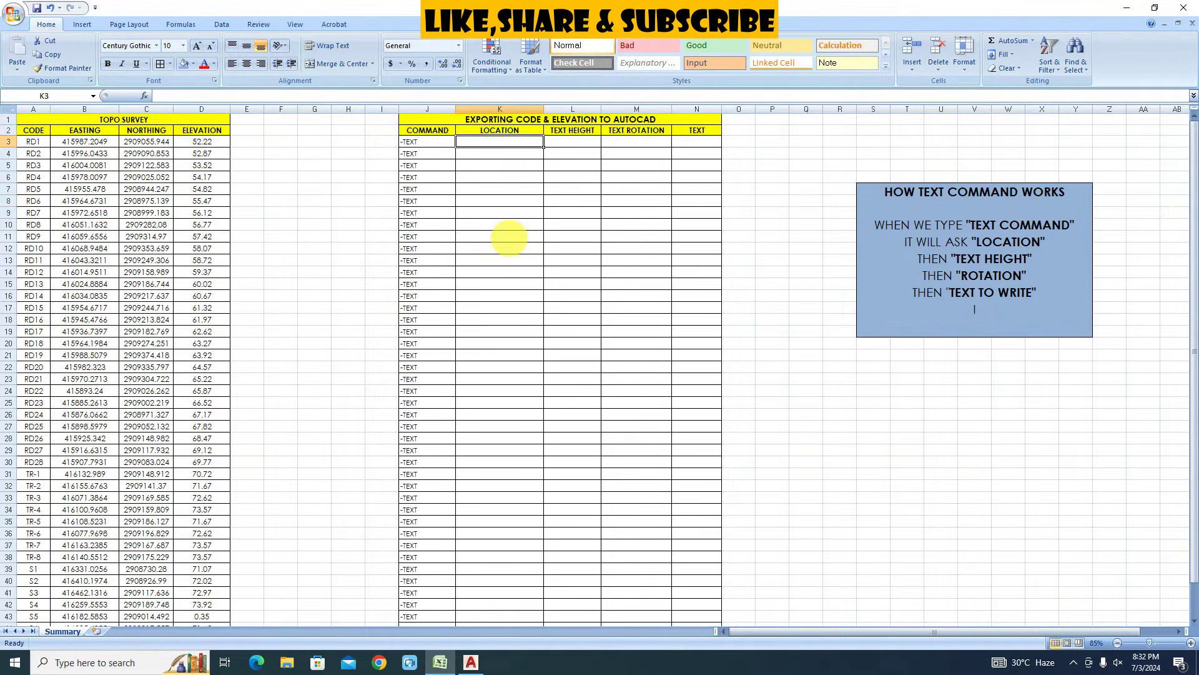
text(=)
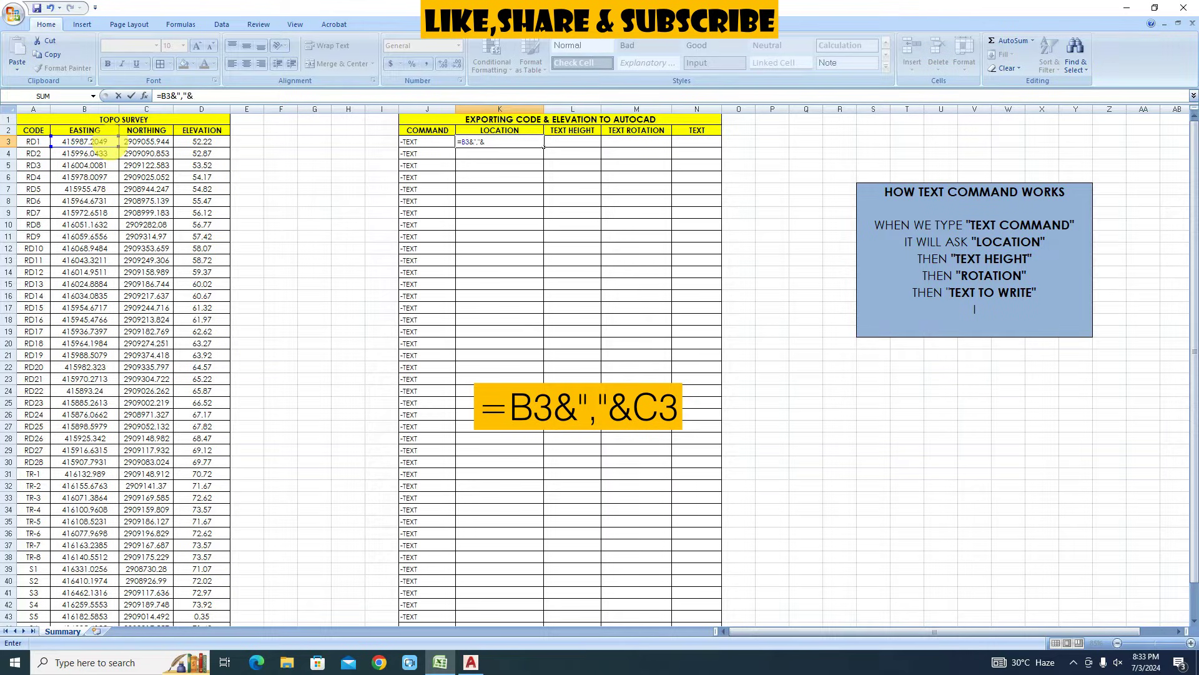
click(134, 141)
key(Return)
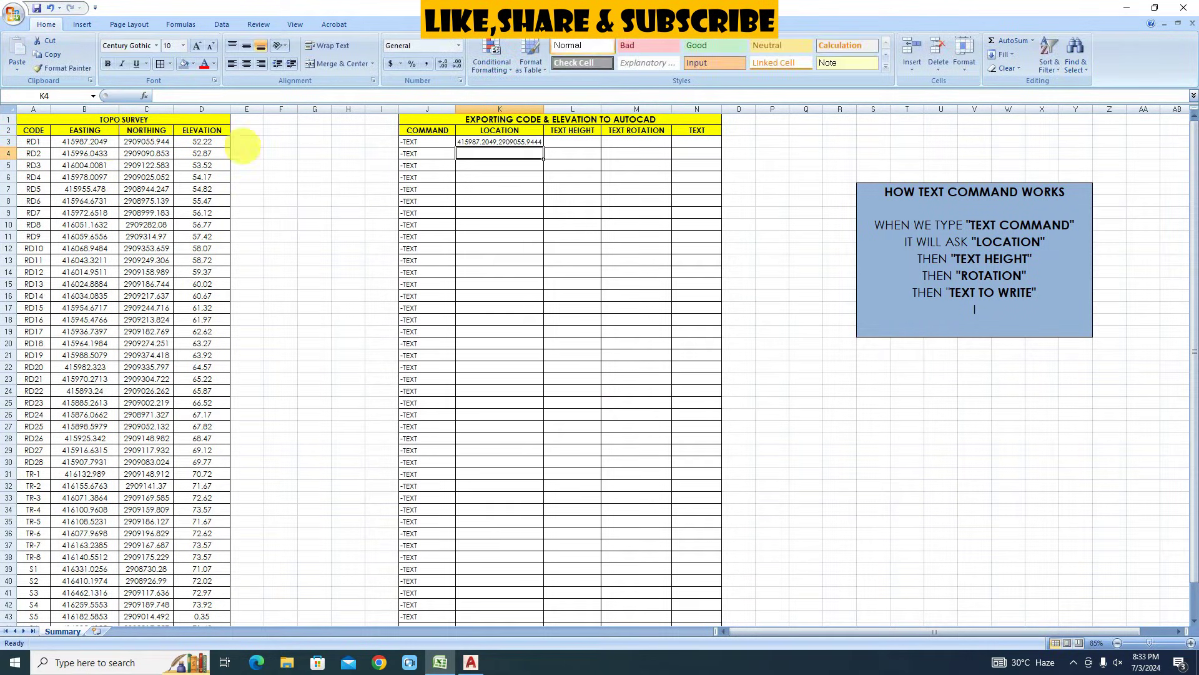
click(500, 141)
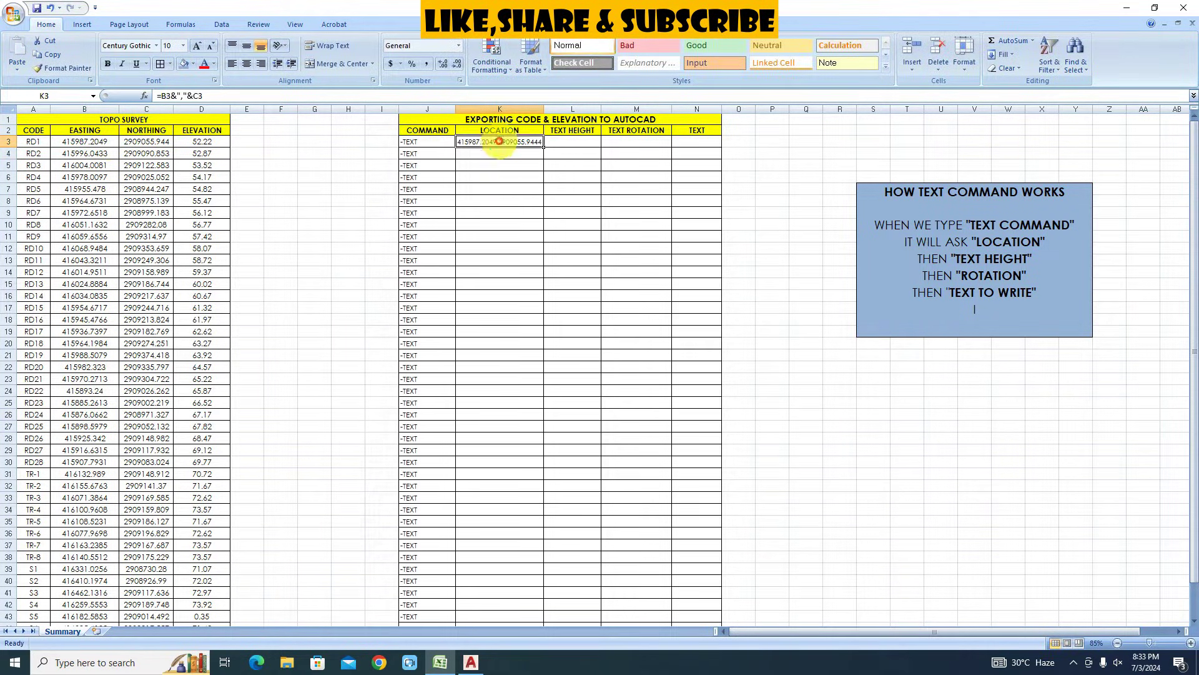
double_click(542, 145)
Put 4 in L3 and fill it down the TEXT HEIGHT column.
scroll(562, 146, down, 1)
scroll(571, 146, up, 1)
click(574, 143)
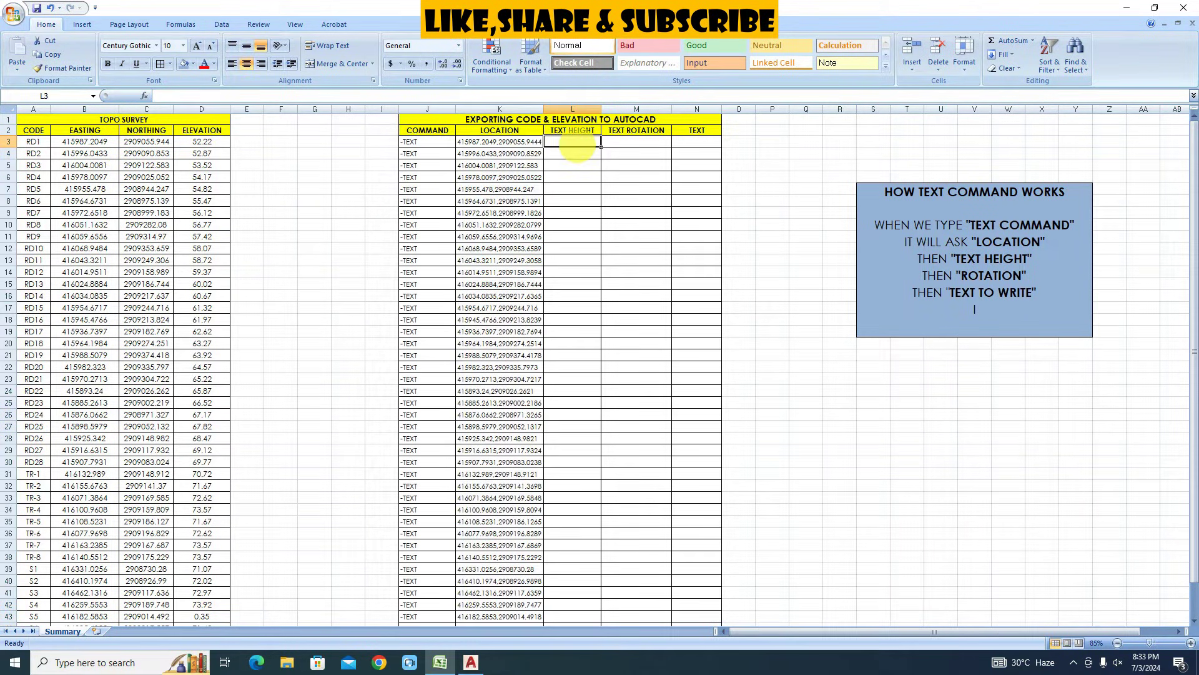
text(4)
key(Return)
click(580, 143)
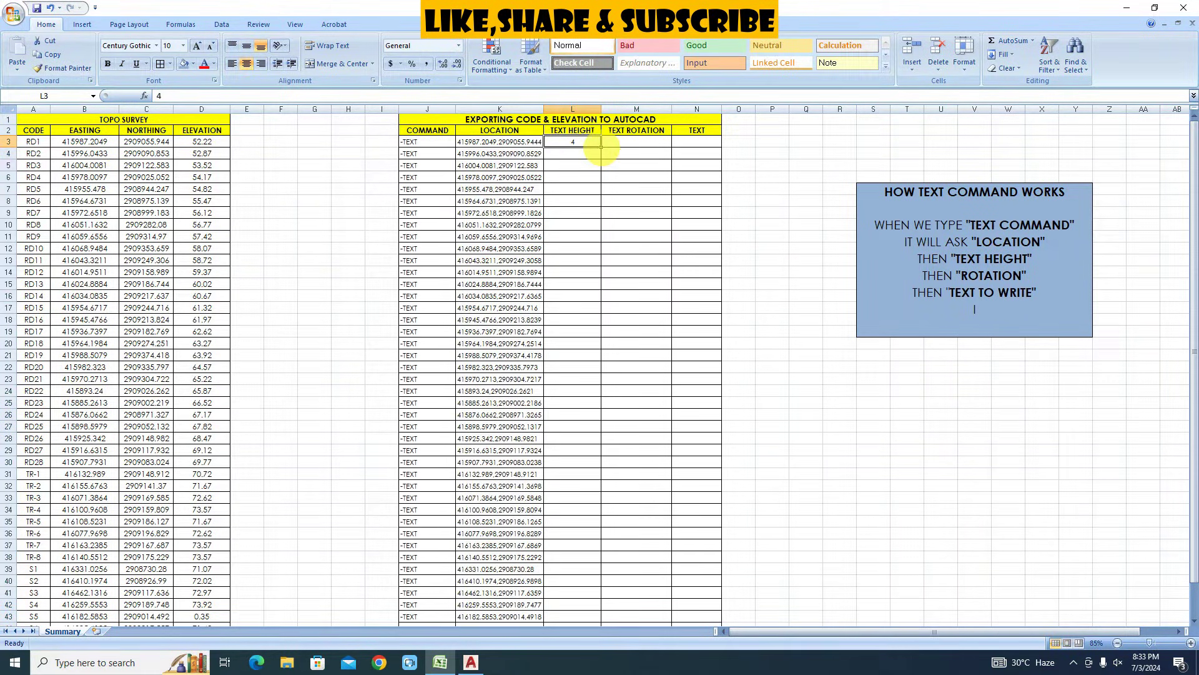
double_click(601, 144)
Put 0 in M3, fill it down TEXT ROTATION, and select point codes A3:A44.
scroll(604, 150, down, 2)
scroll(604, 396, up, 2)
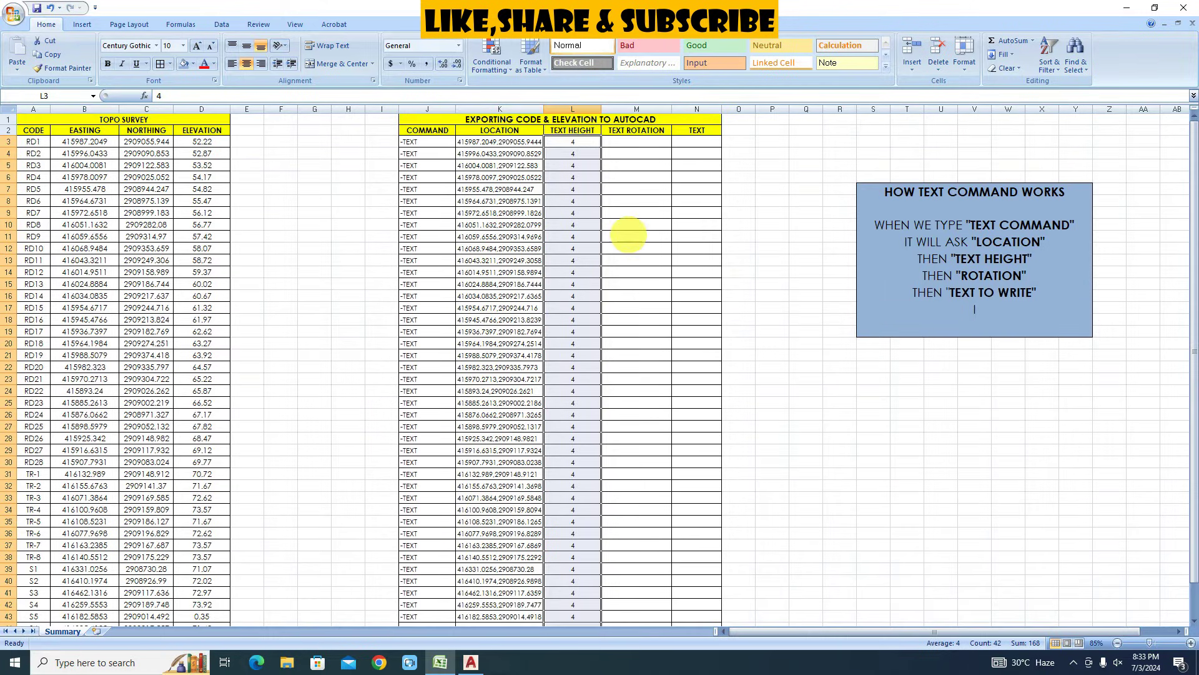
click(633, 142)
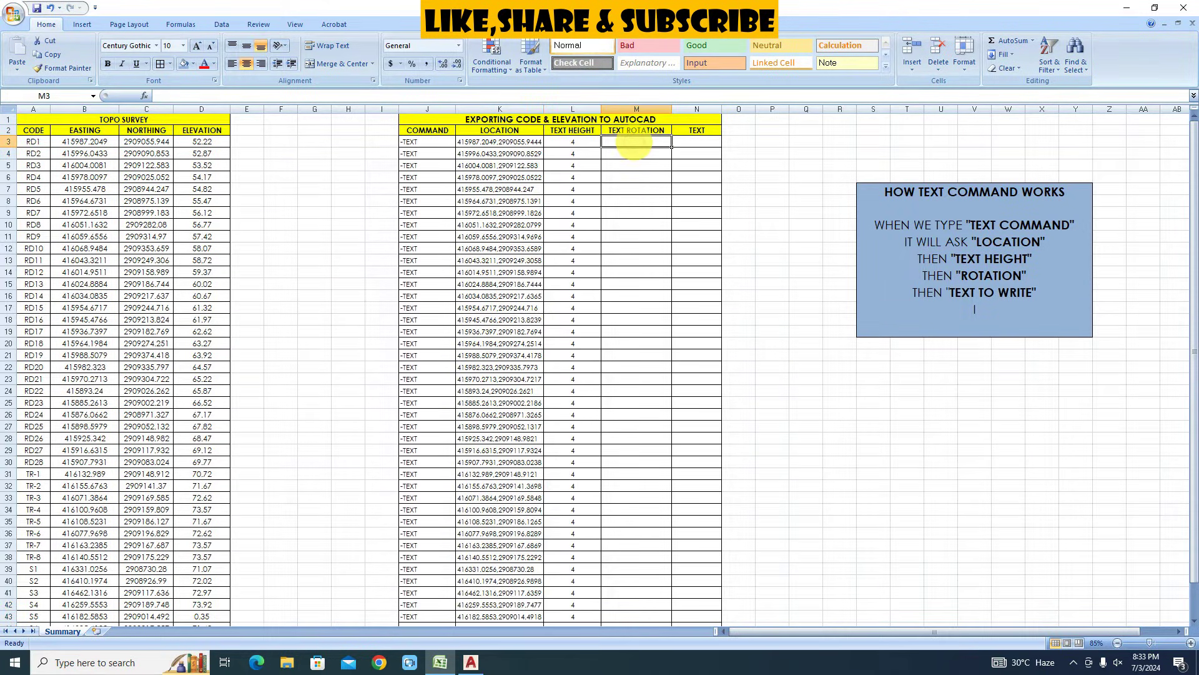
text(0)
double_click(671, 147)
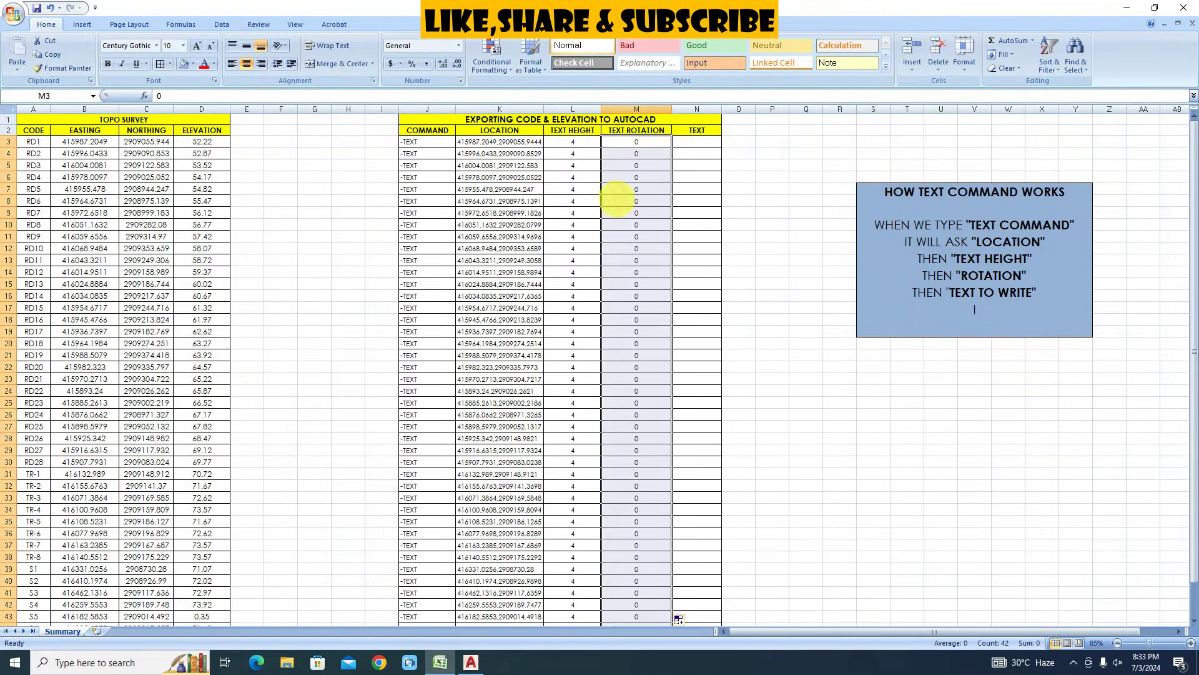
click(694, 143)
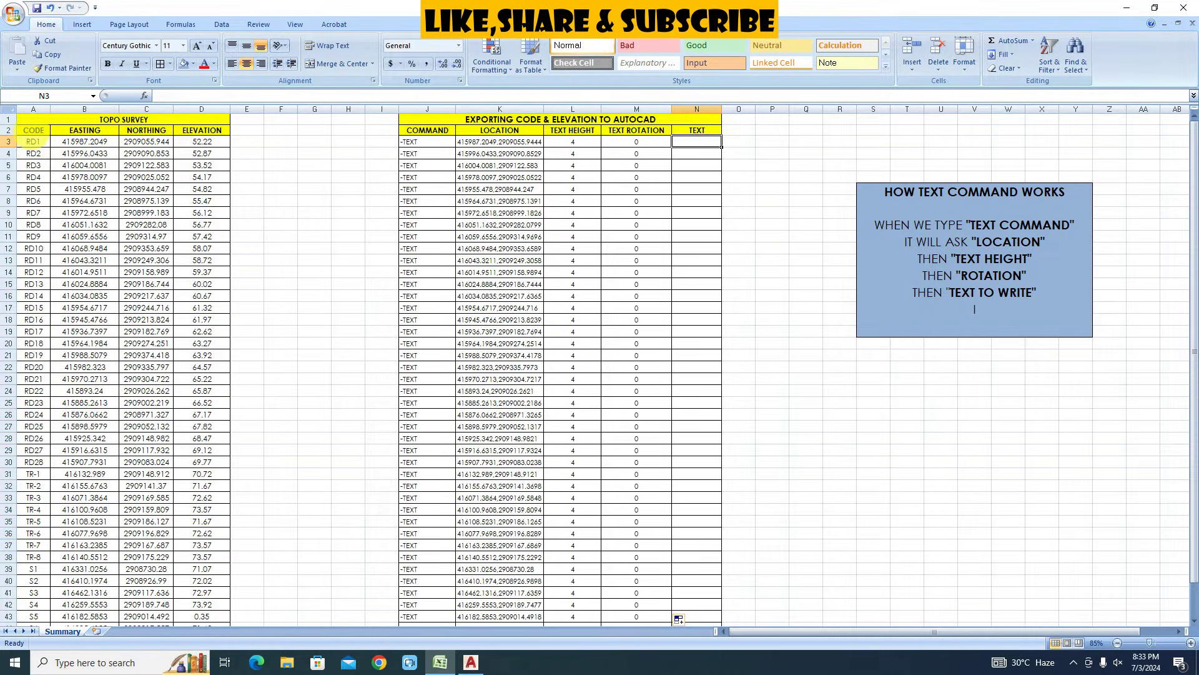
drag(33, 141, 33, 604)
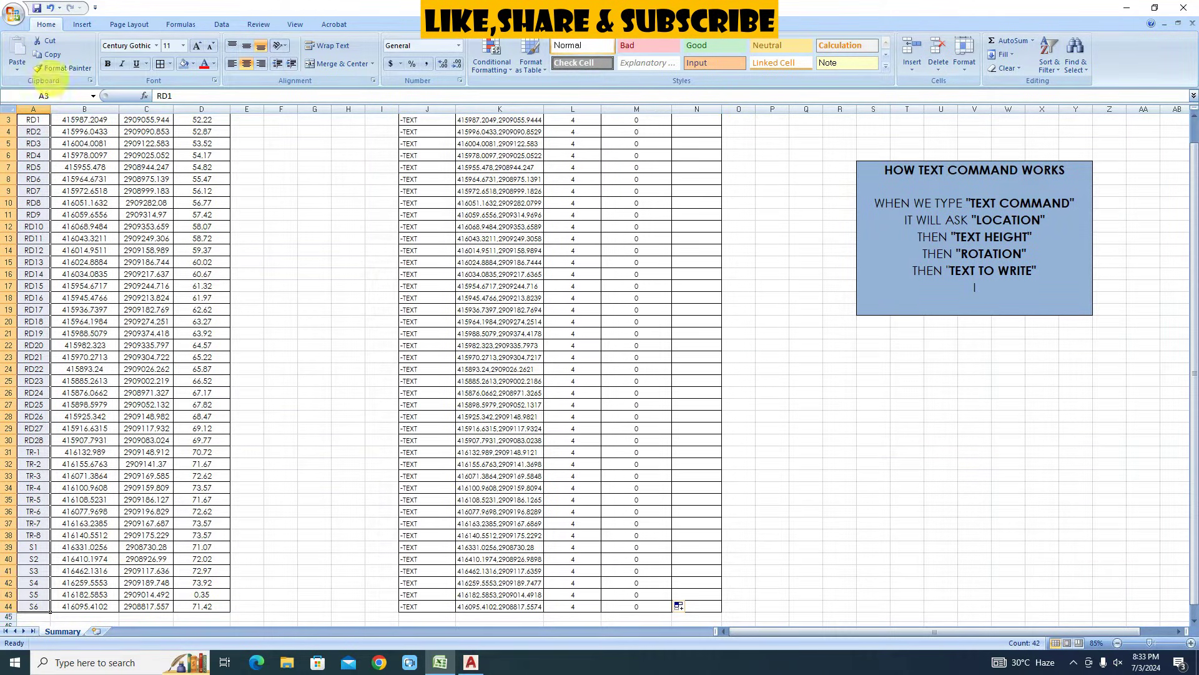
Paste the point codes RD1–S6 into the TEXT column at N3, then switch to AutoCAD.
click(55, 54)
scroll(697, 188, up, 1)
click(695, 141)
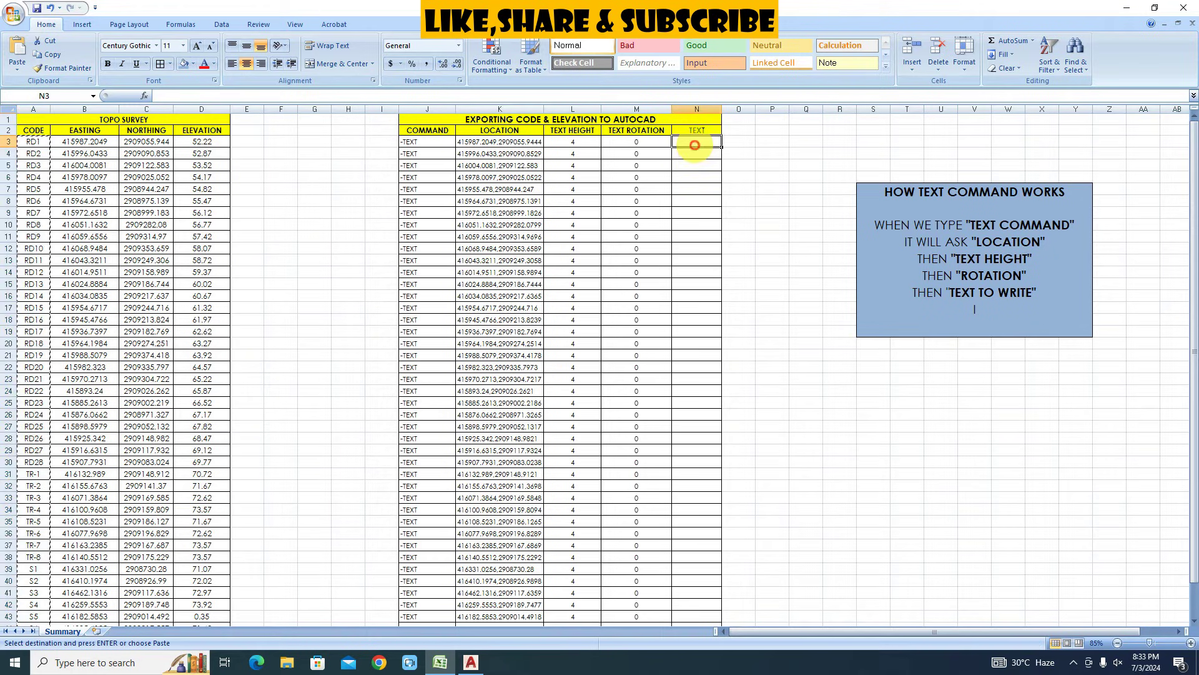
click(18, 50)
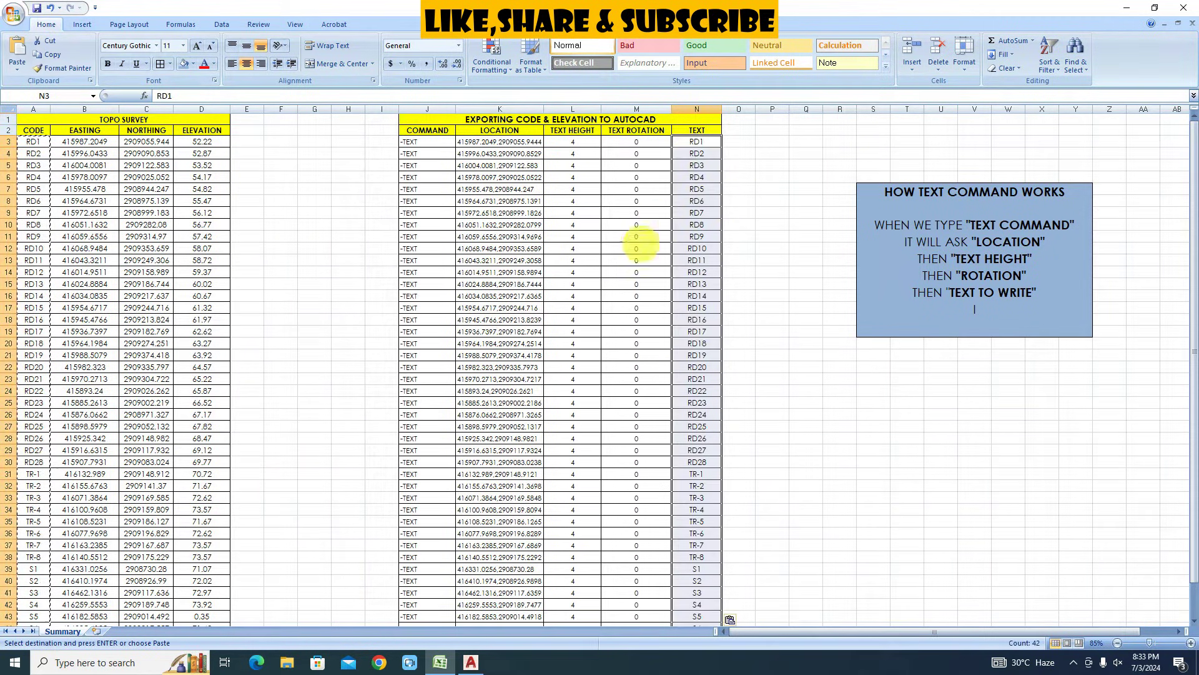
click(696, 357)
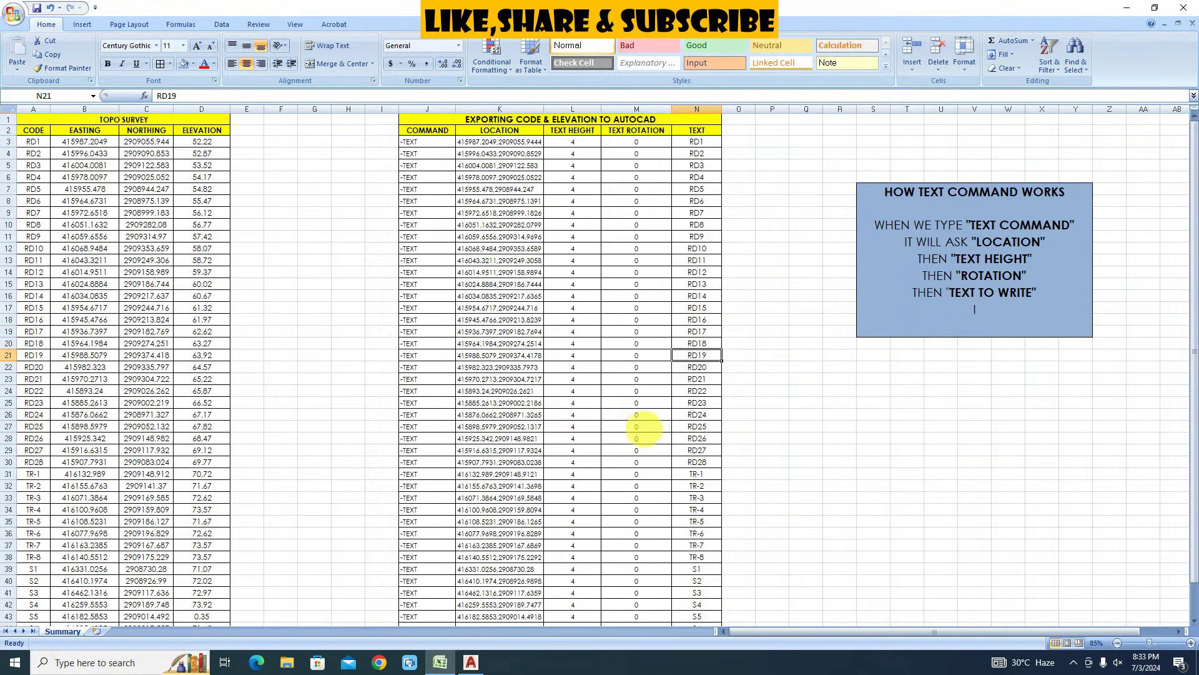
click(471, 663)
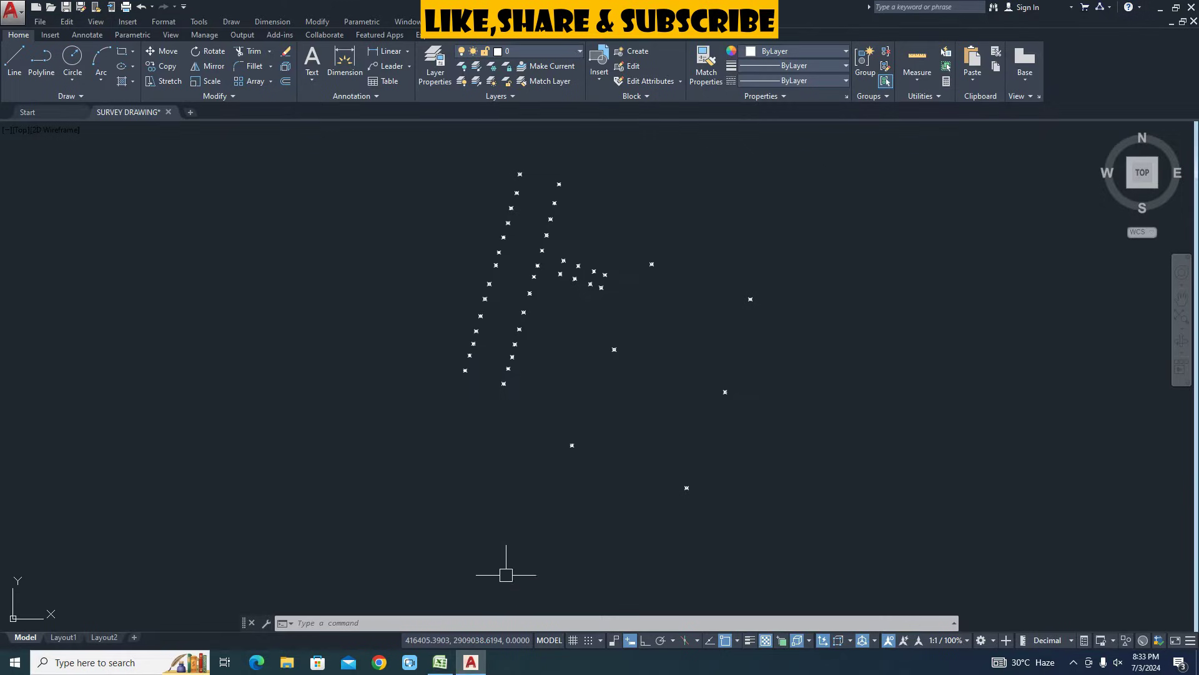
Using LA, create a CODE layer coloured red with a 0.09 mm lineweight.
text(LA)
click(432, 263)
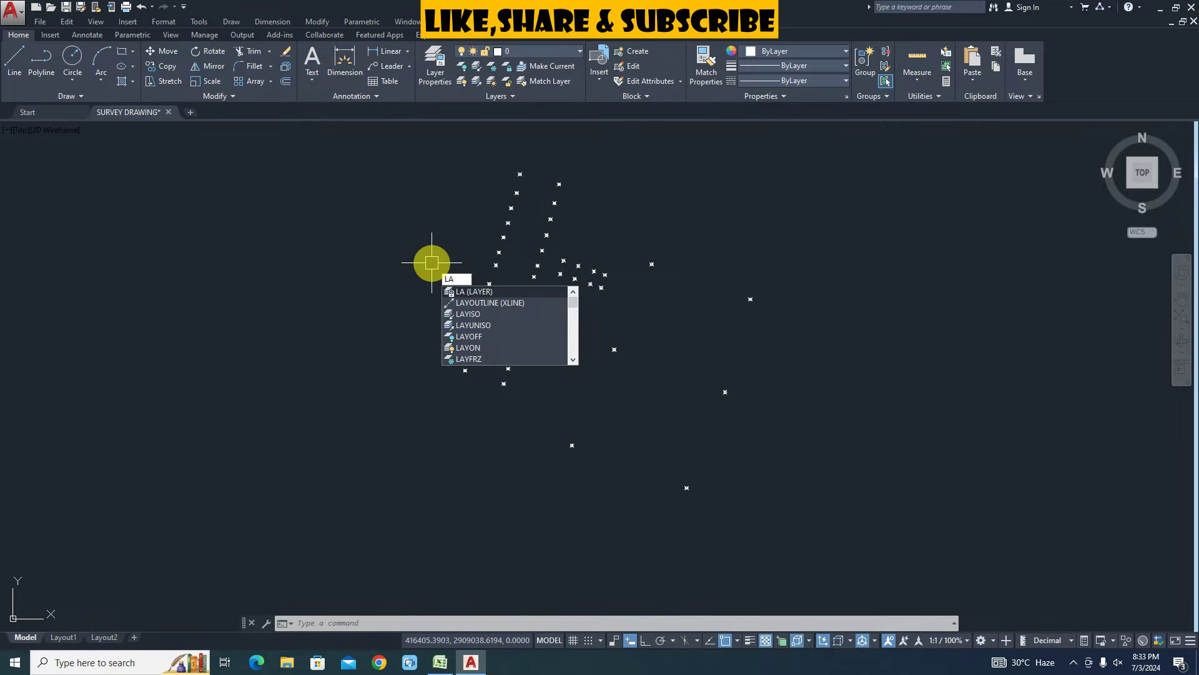
key(Return)
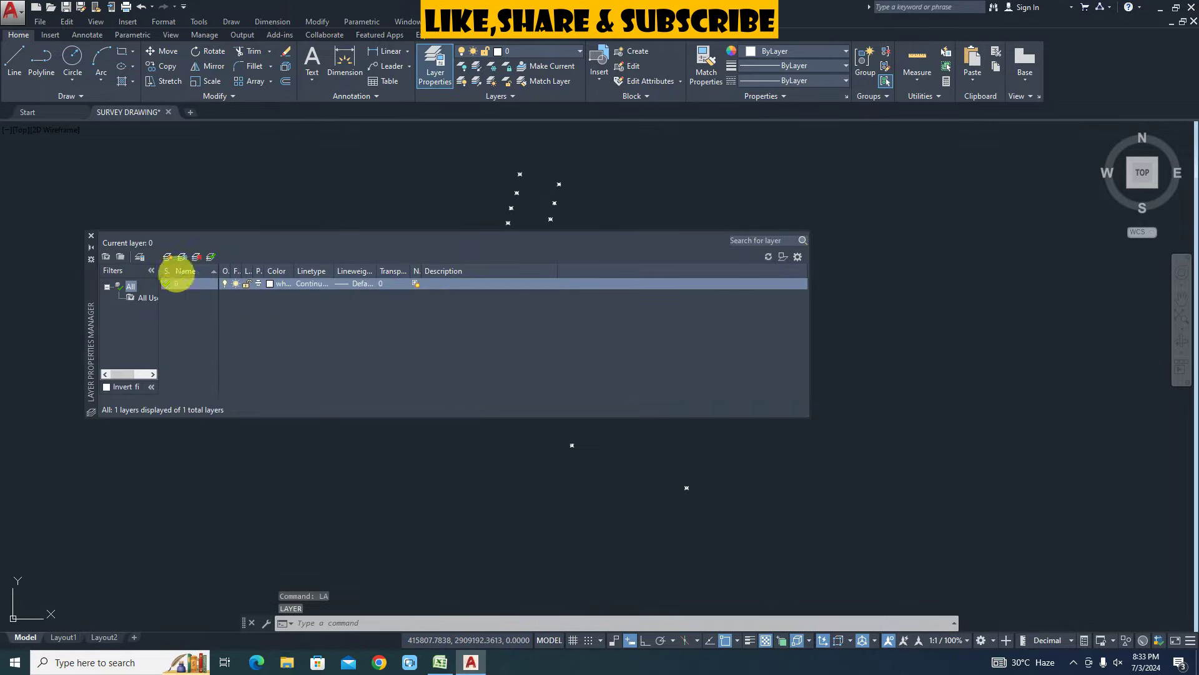
click(167, 256)
text(CODE)
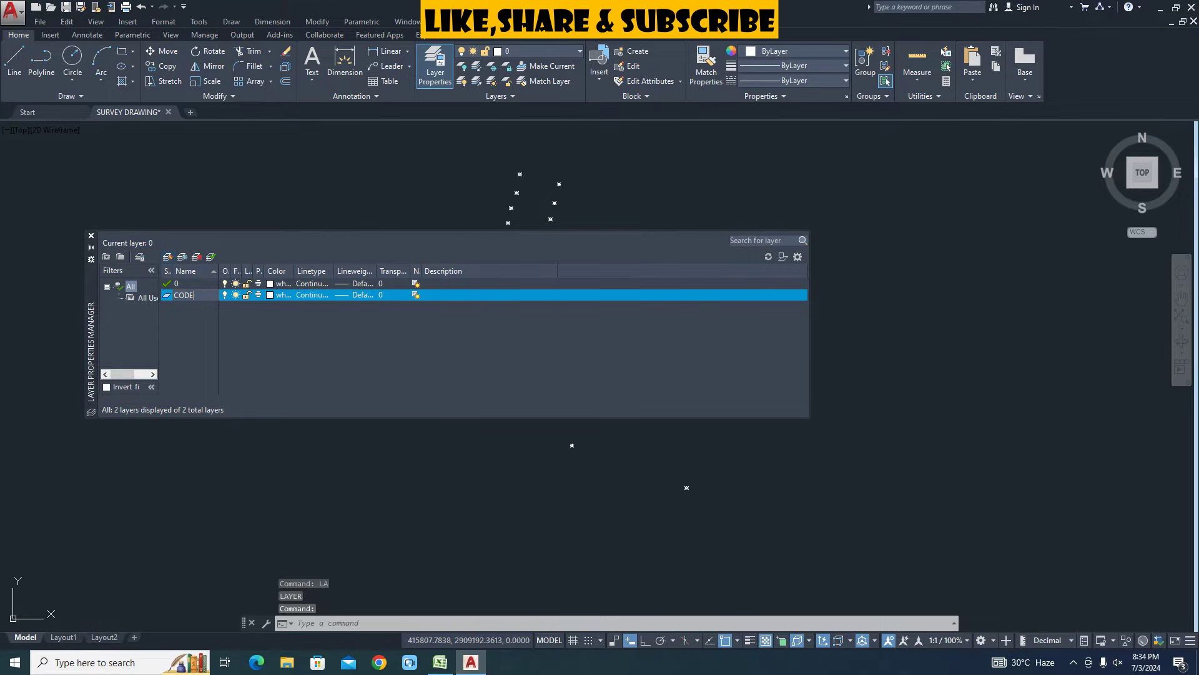
click(283, 295)
click(341, 260)
click(329, 260)
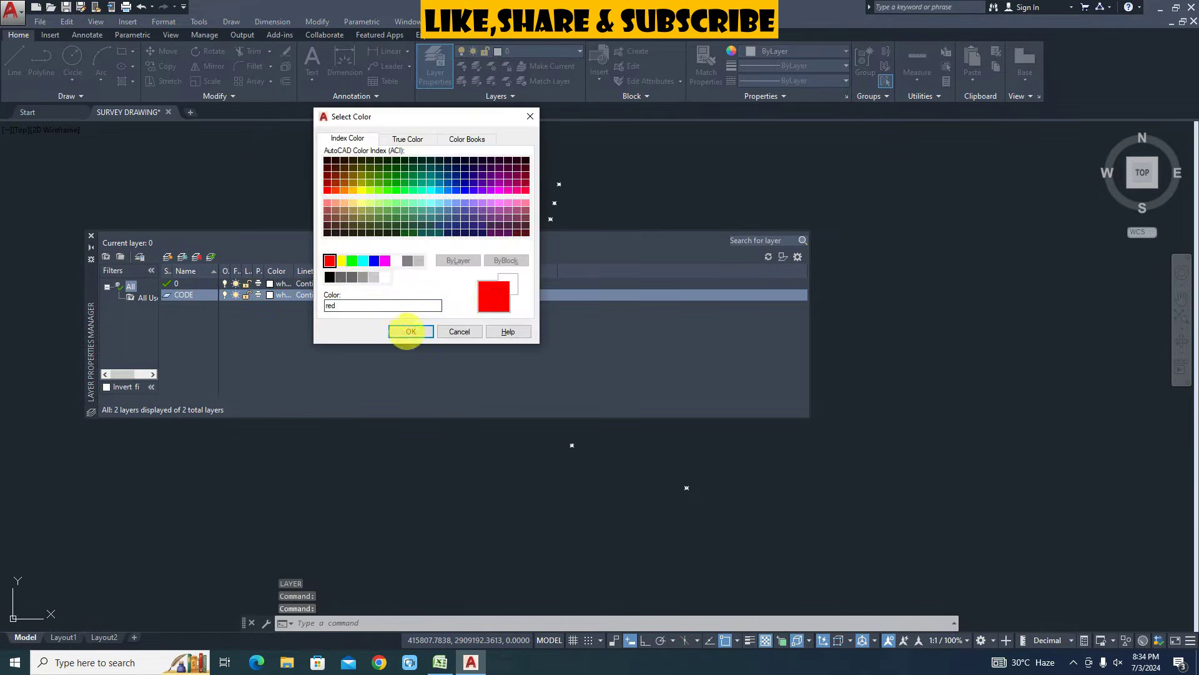
click(411, 331)
click(363, 294)
click(523, 194)
click(478, 325)
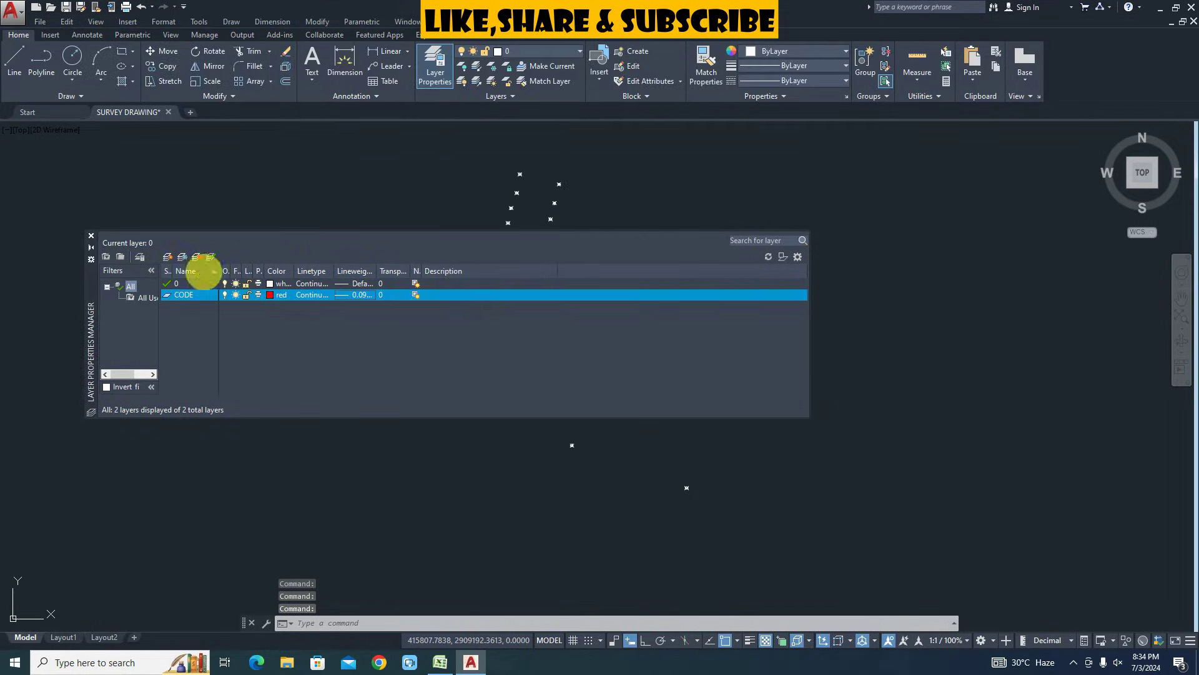
Add a yellow ELEVATION layer and make CODE the current layer.
click(167, 257)
text(ELE)
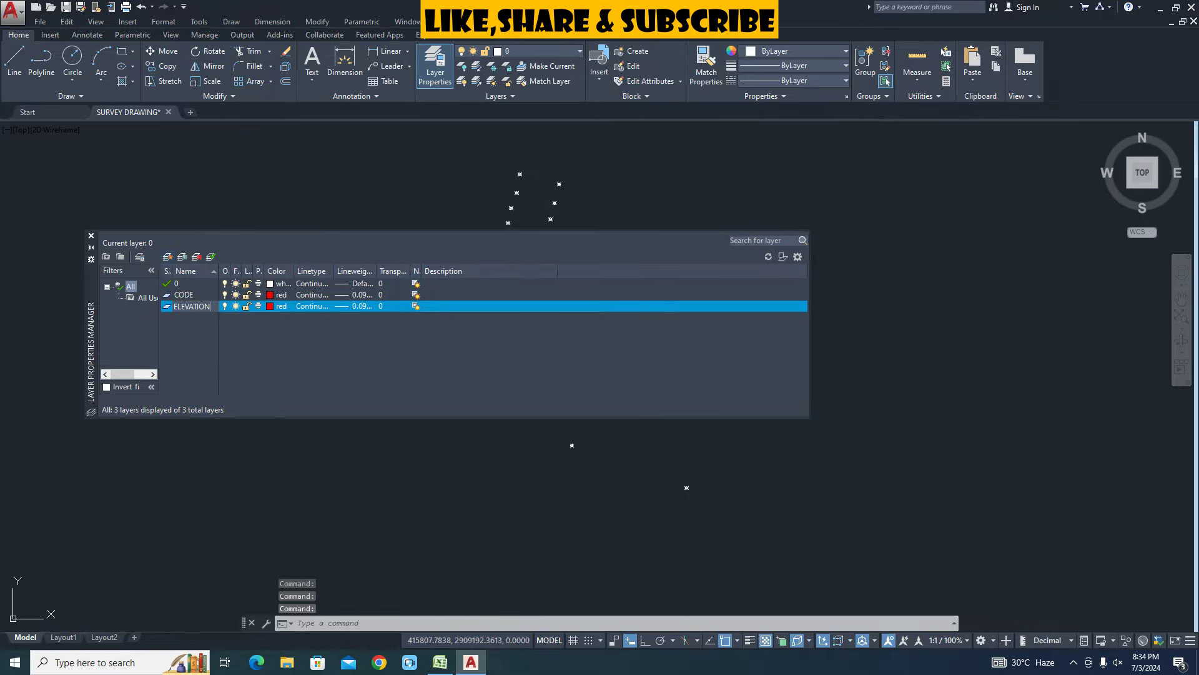
text(VATION)
click(269, 306)
click(340, 261)
click(411, 331)
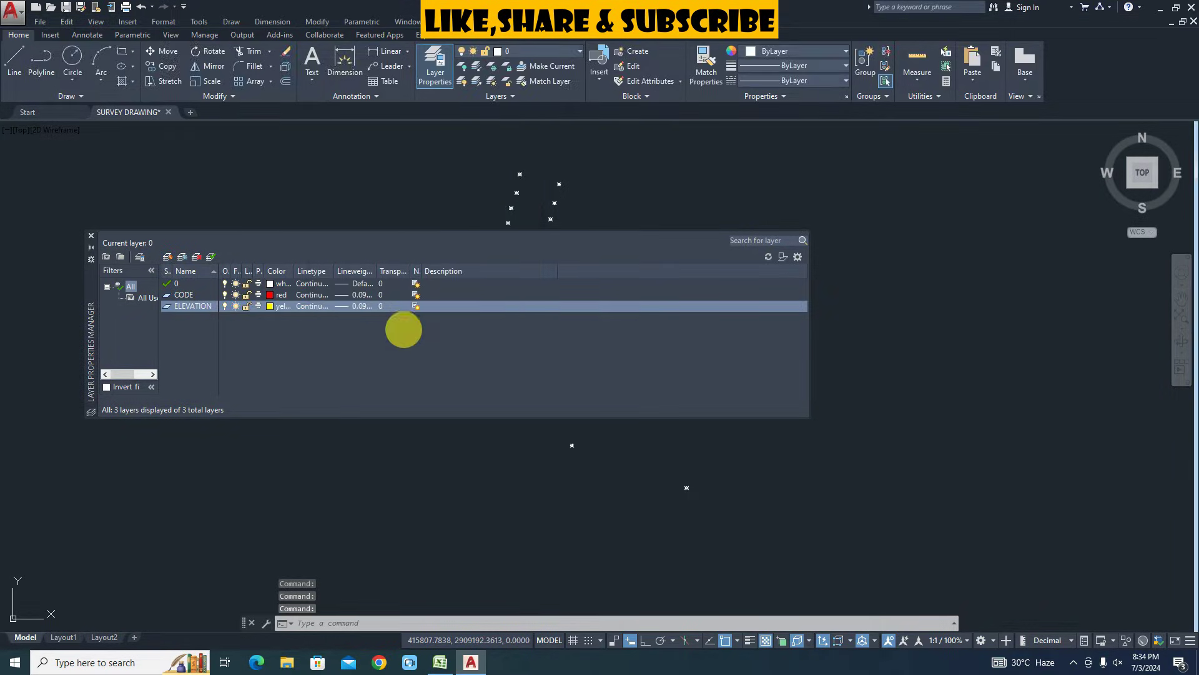
click(92, 235)
click(538, 54)
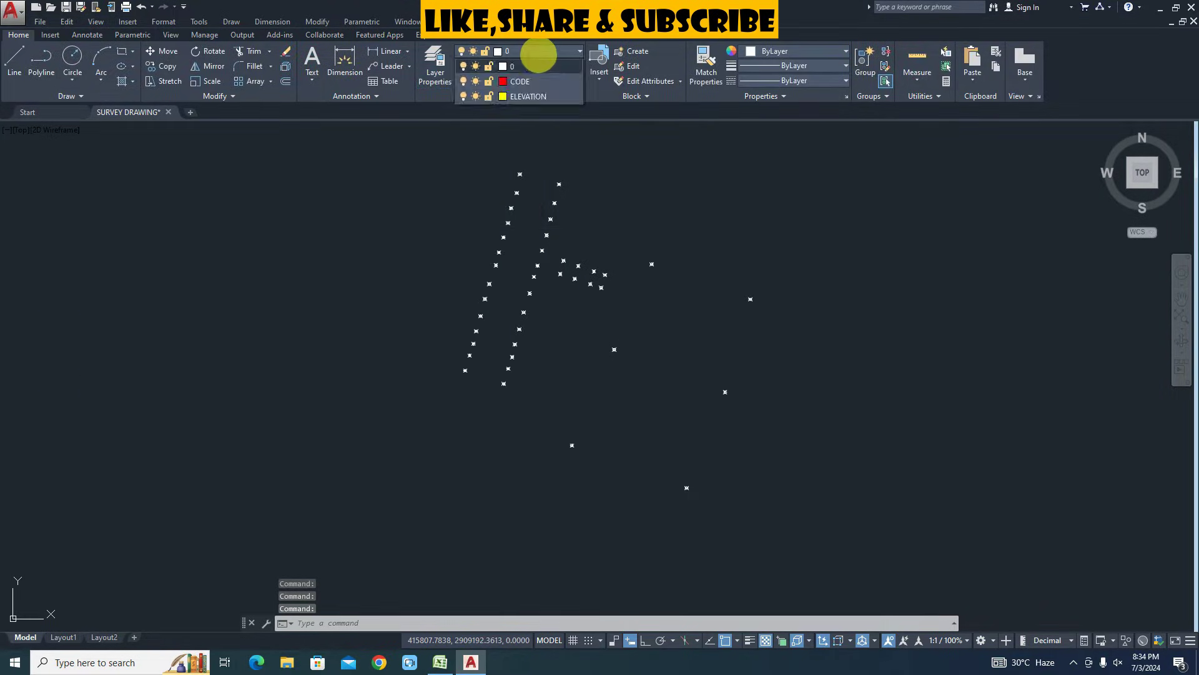
click(529, 81)
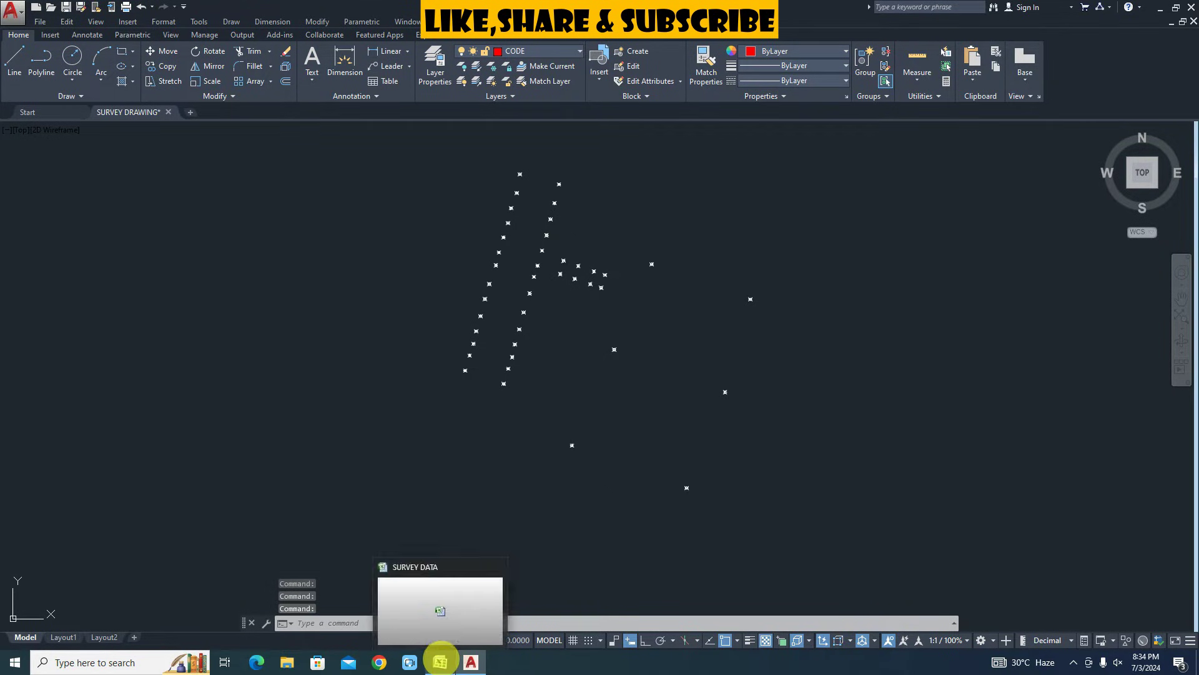
Copy Excel's command table J3:N44 and go back to the AutoCAD drawing.
click(439, 661)
drag(412, 142, 698, 609)
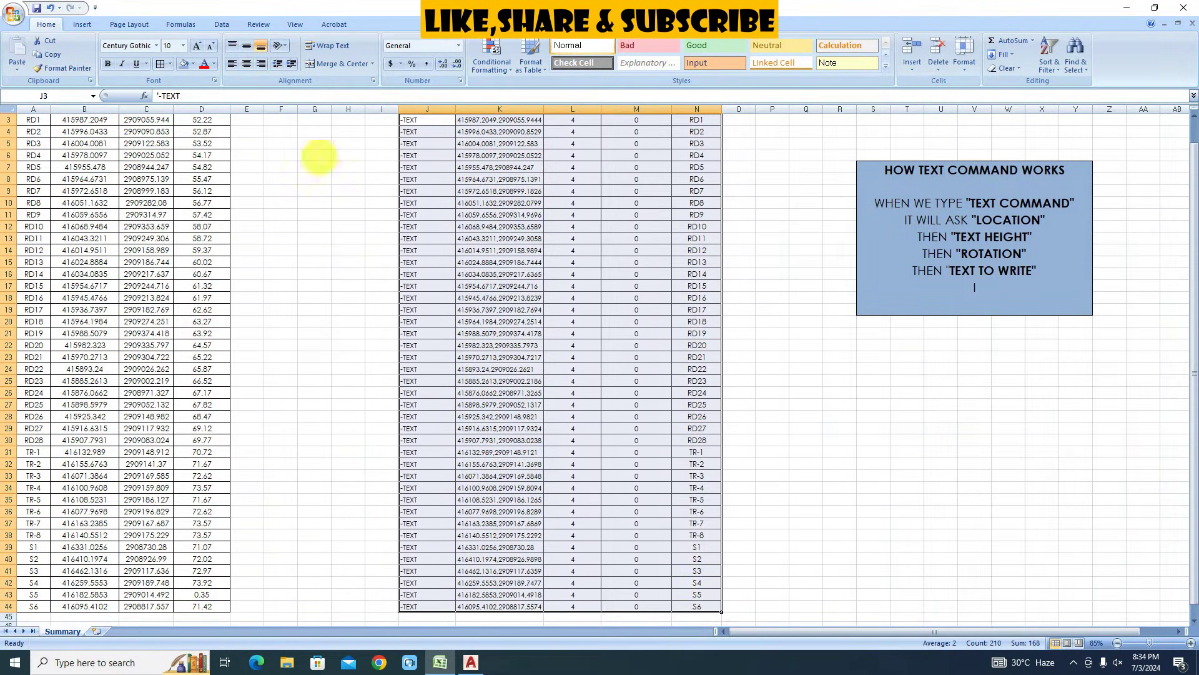
click(53, 55)
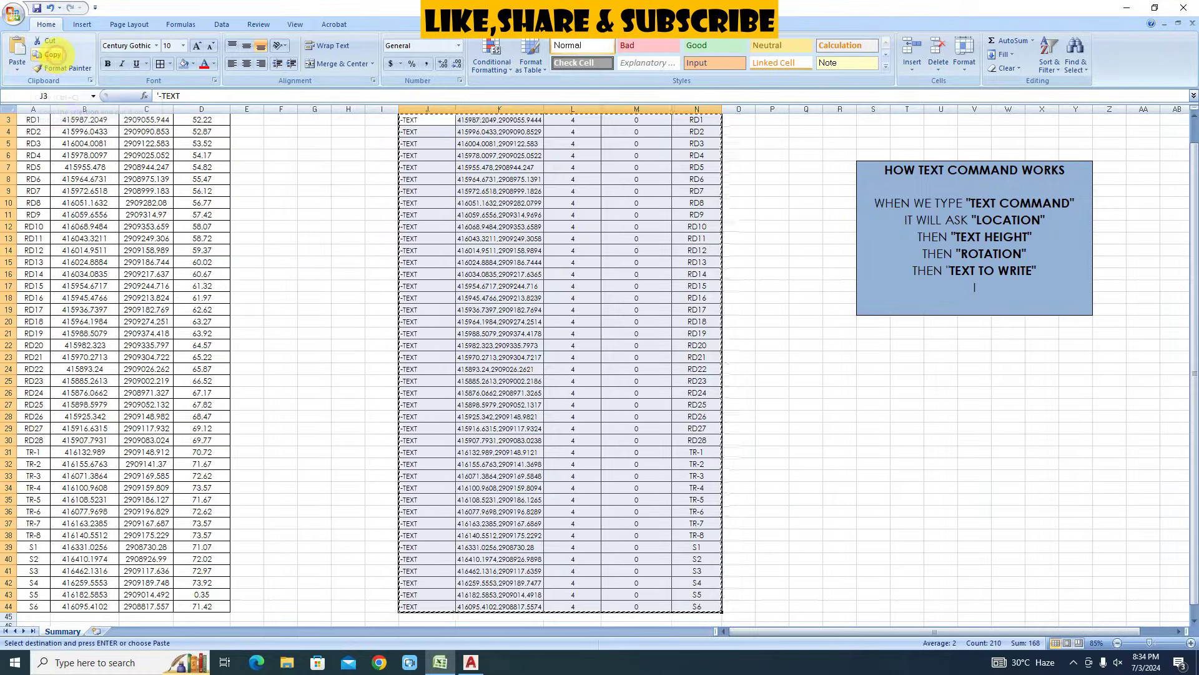
click(471, 660)
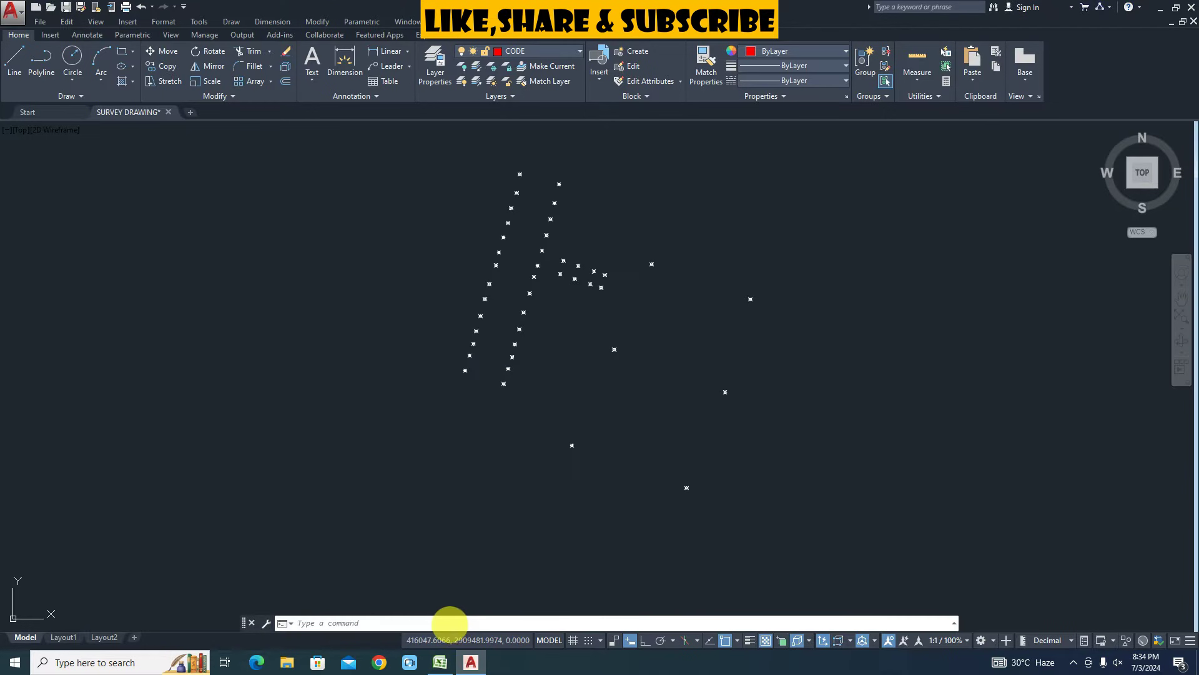
Paste the copied -TEXT commands into the command line to place the 42 red code labels.
right_click(444, 622)
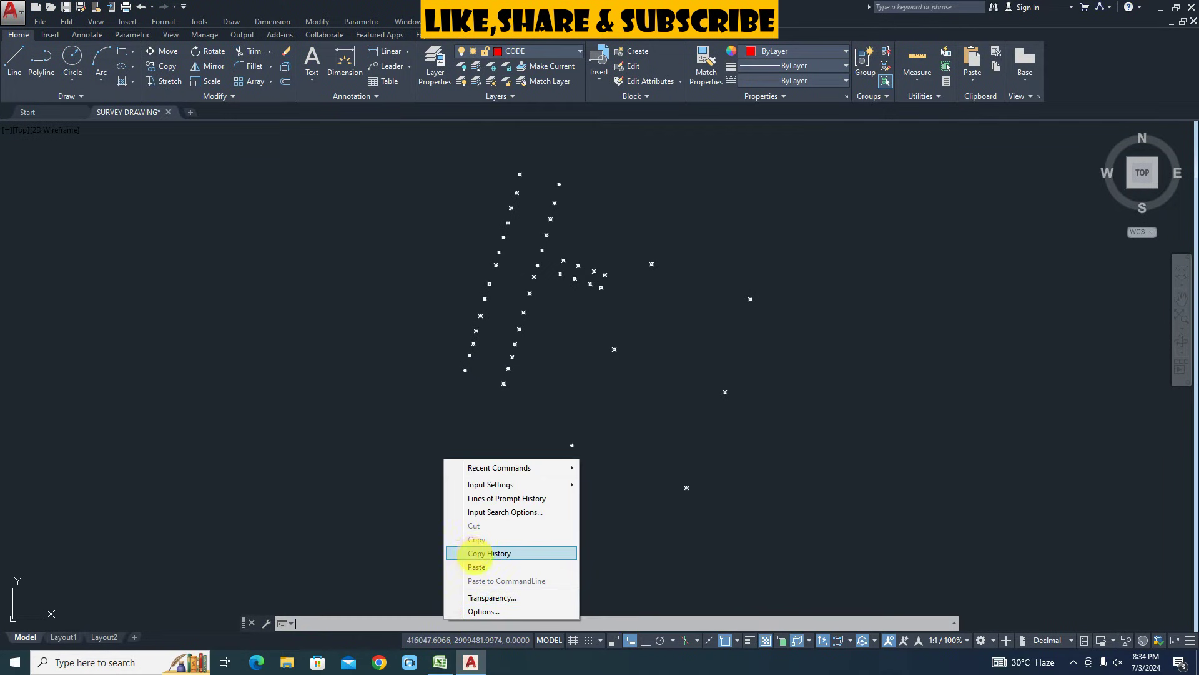
click(477, 565)
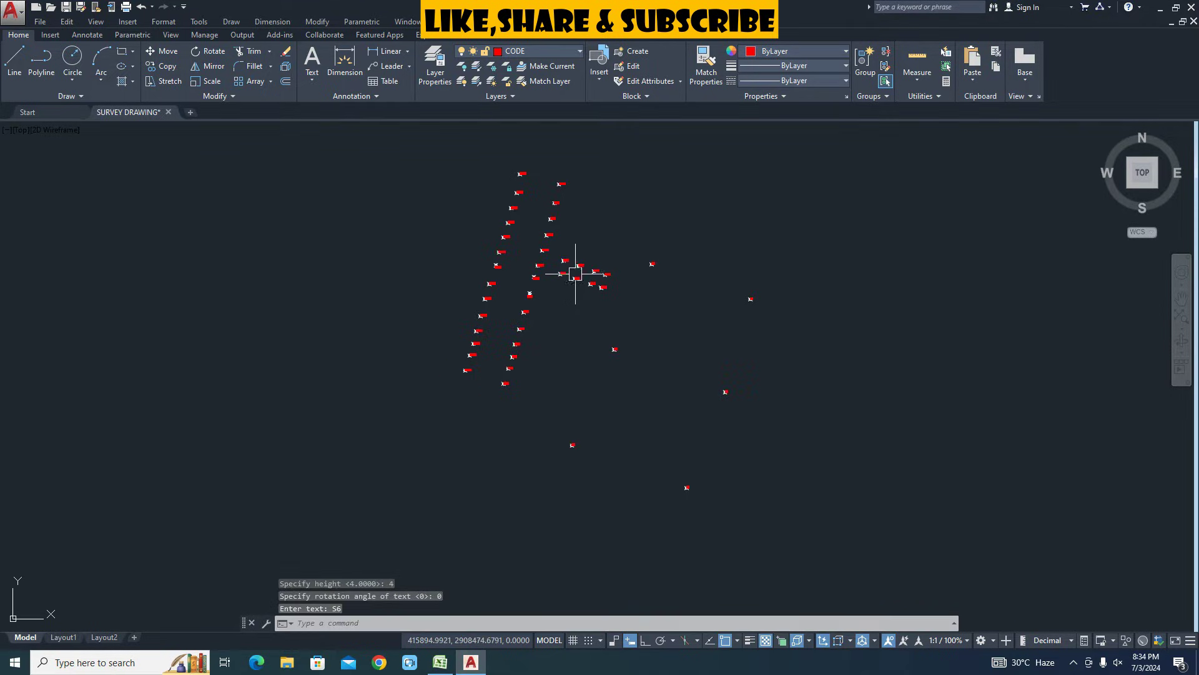
scroll(511, 218, up, 5)
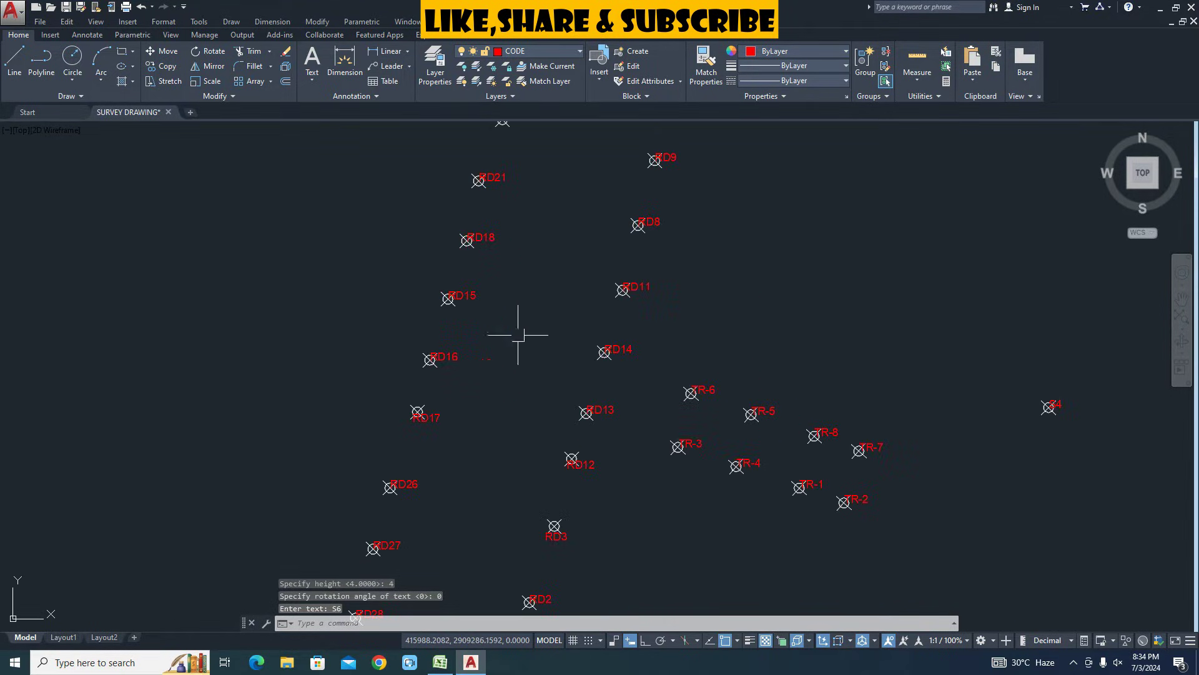
scroll(477, 368, down, 5)
scroll(589, 350, up, 5)
scroll(567, 327, down, 4)
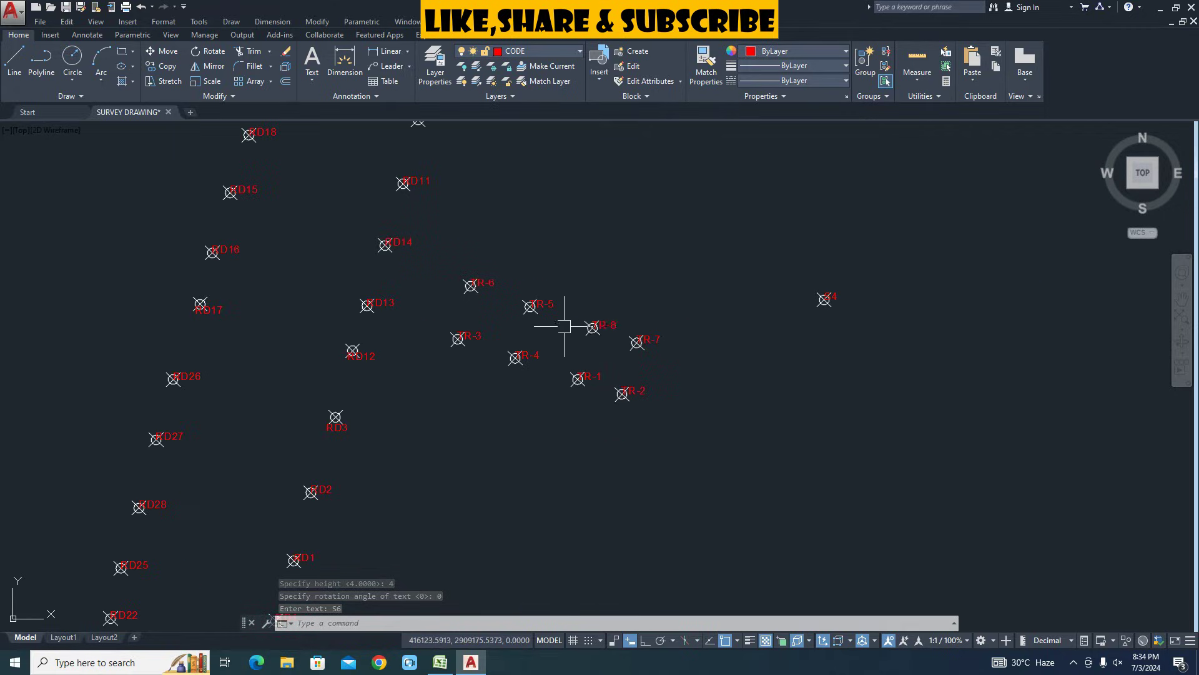
scroll(529, 511, up, 5)
scroll(398, 290, down, 2)
scroll(339, 356, up, 4)
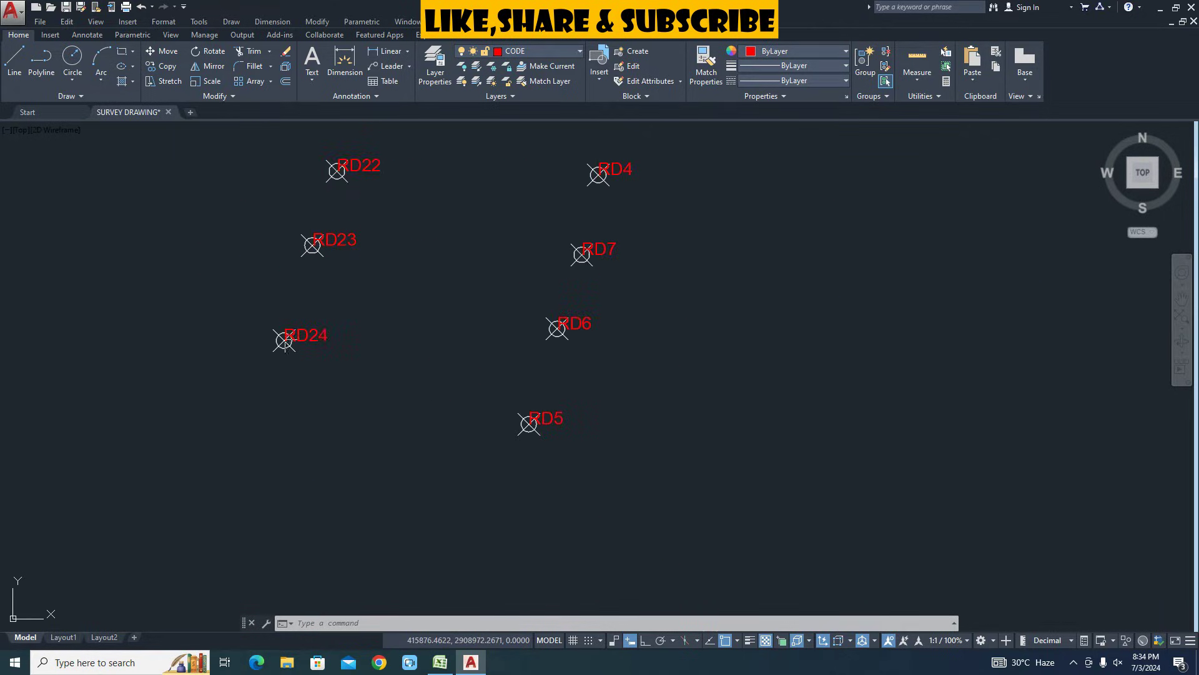
scroll(322, 358, down, 2)
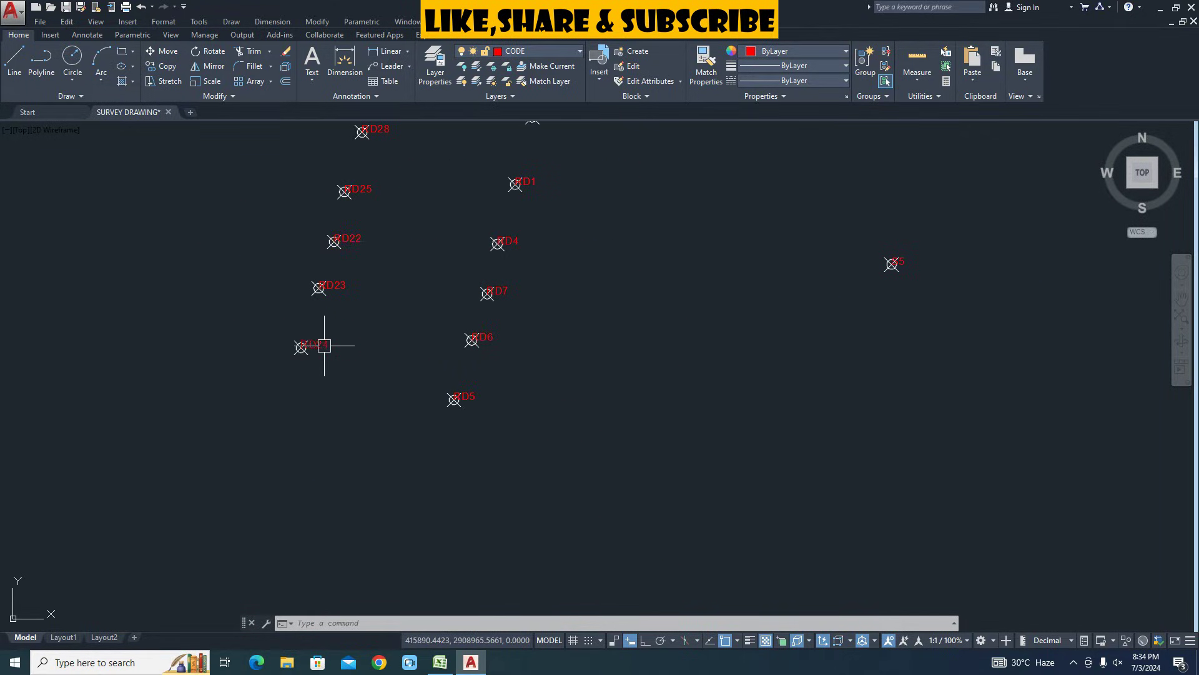
Select all similar code labels and move them slightly down-right of their point markers.
right_click(324, 345)
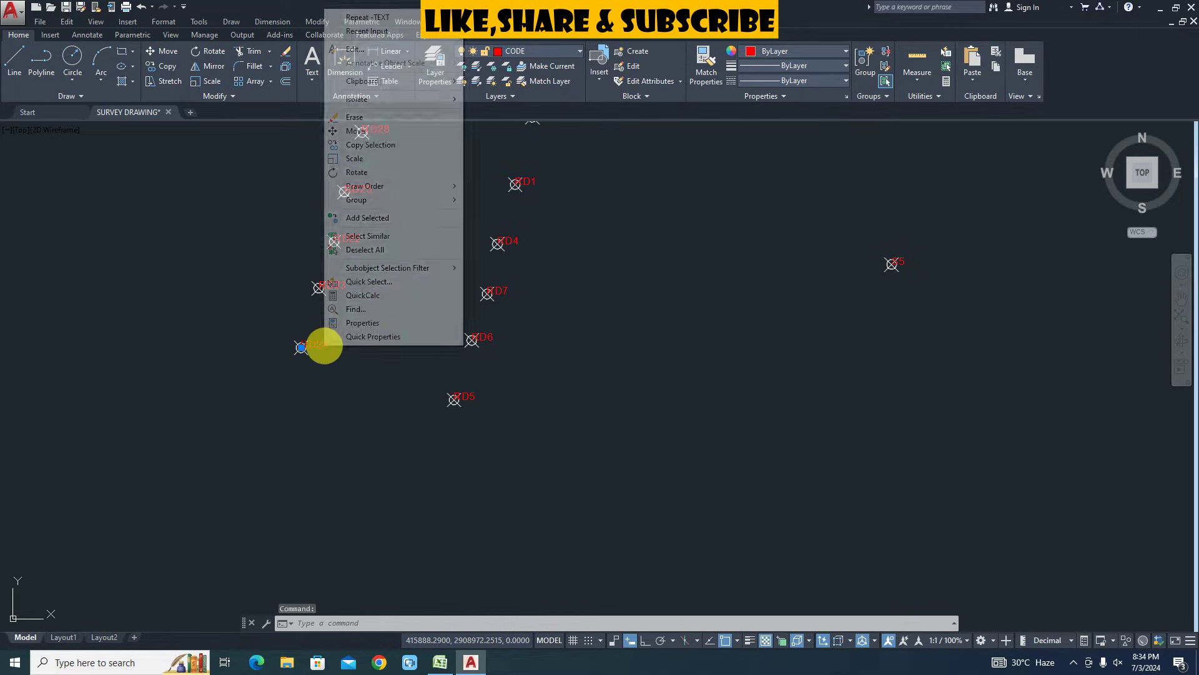
click(376, 237)
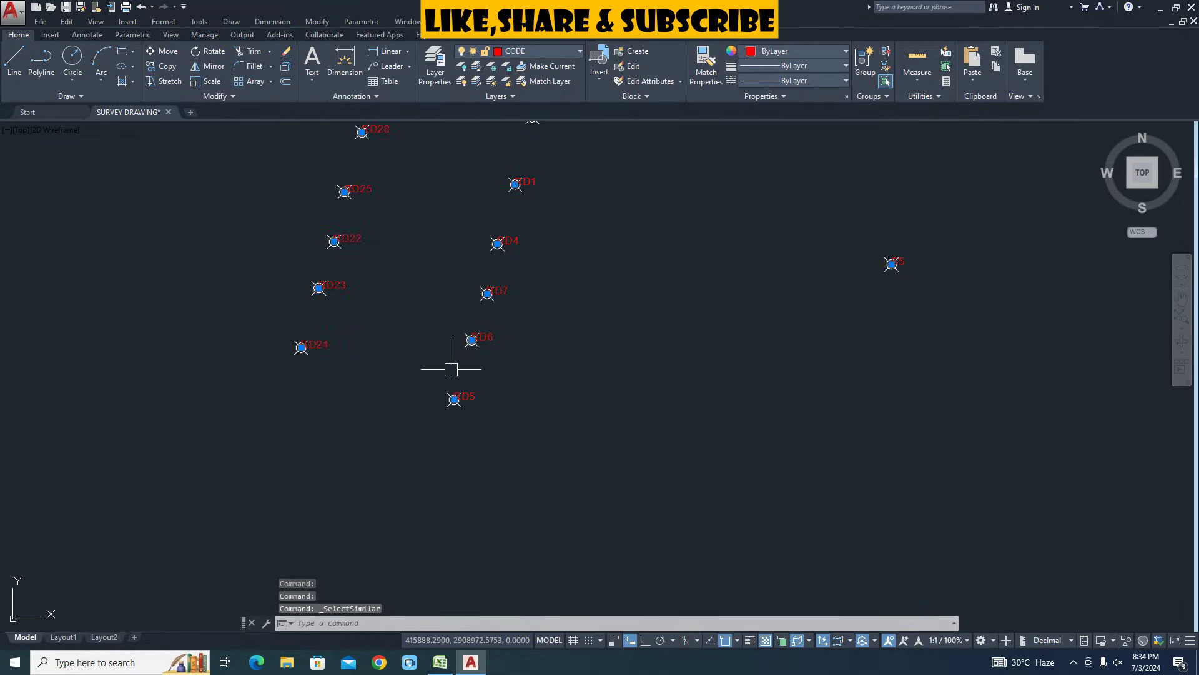
scroll(501, 303, down, 4)
scroll(538, 280, up, 2)
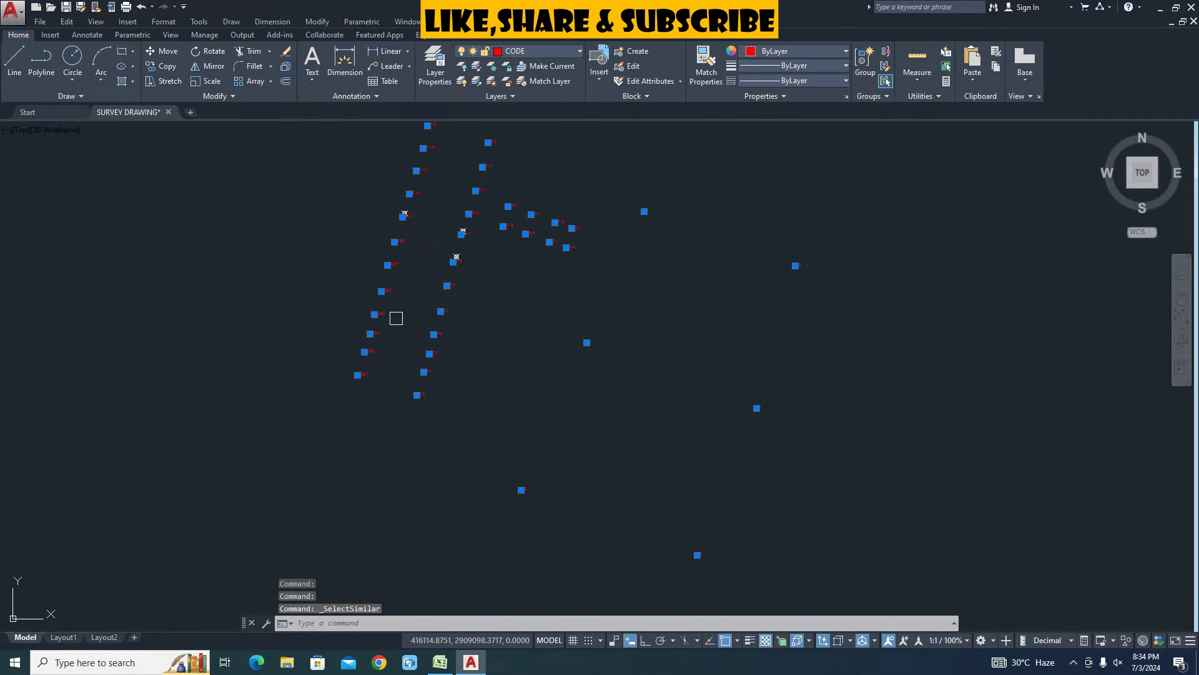
scroll(396, 318, up, 3)
text(m)
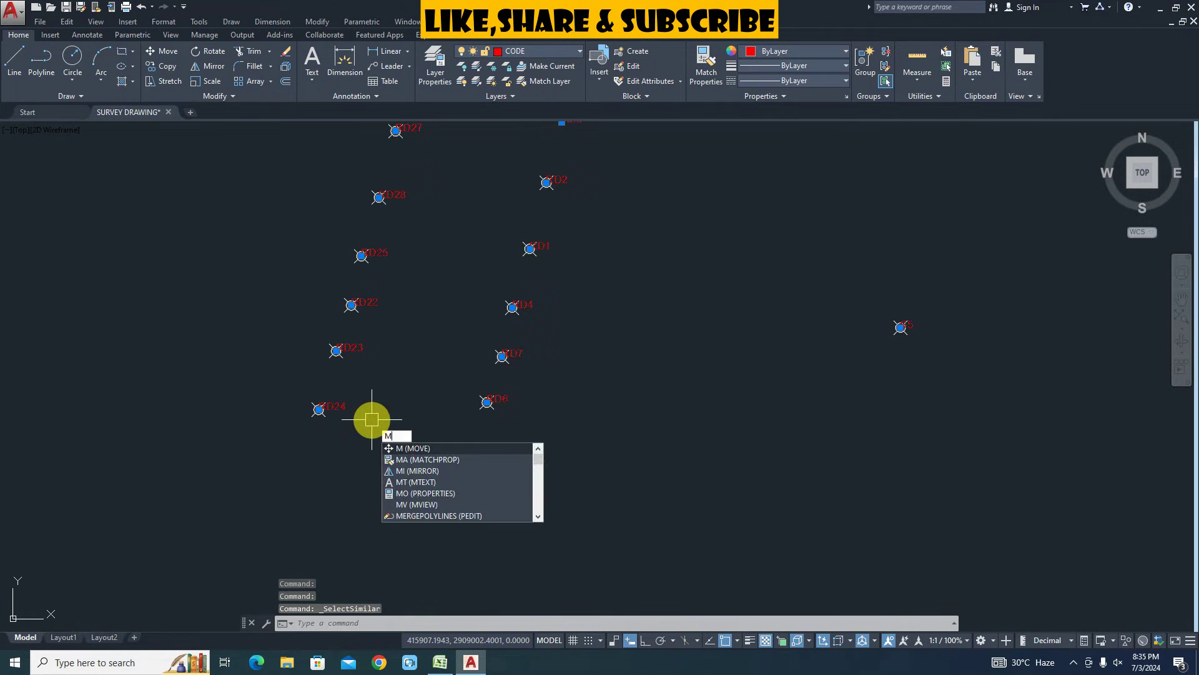
key(Return)
click(378, 432)
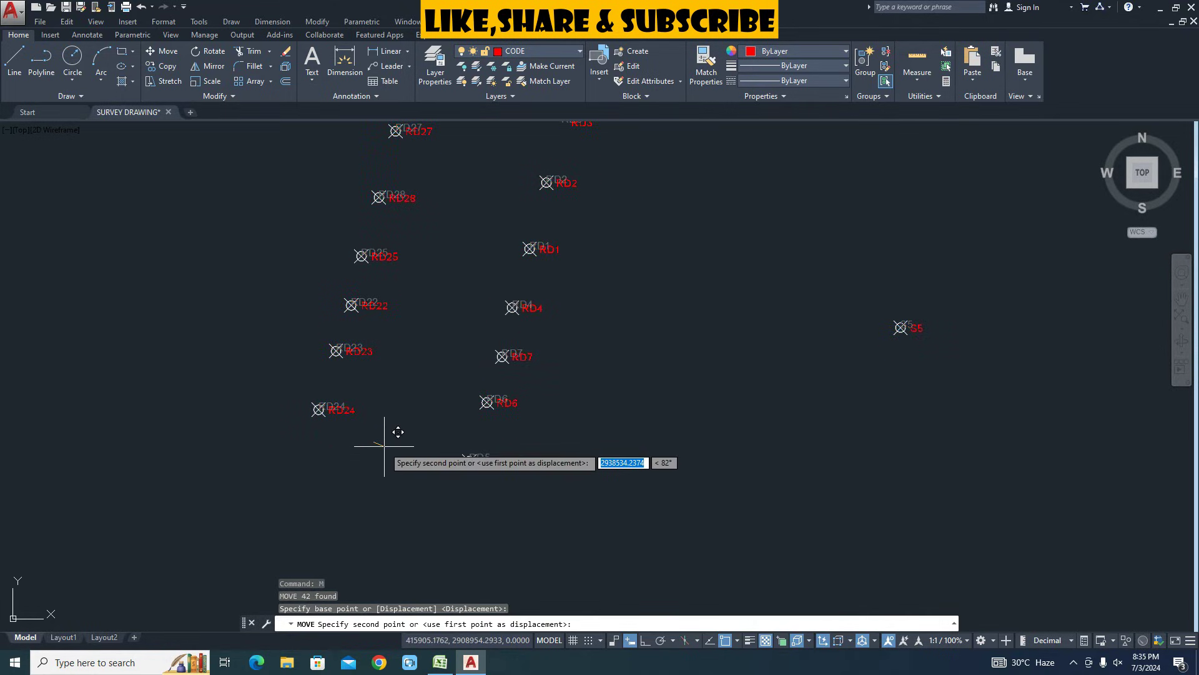
click(384, 446)
scroll(434, 380, down, 3)
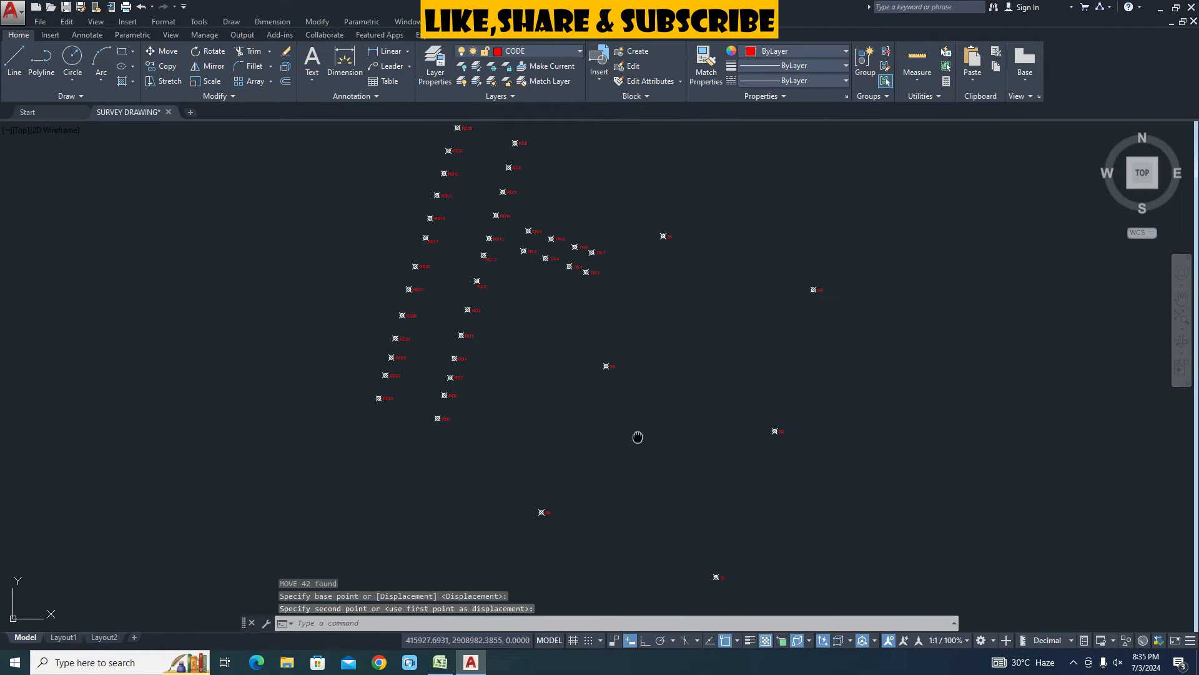
mouse_move(637, 437)
middle_down()
mouse_move(647, 464)
mouse_move(562, 308)
middle_up()
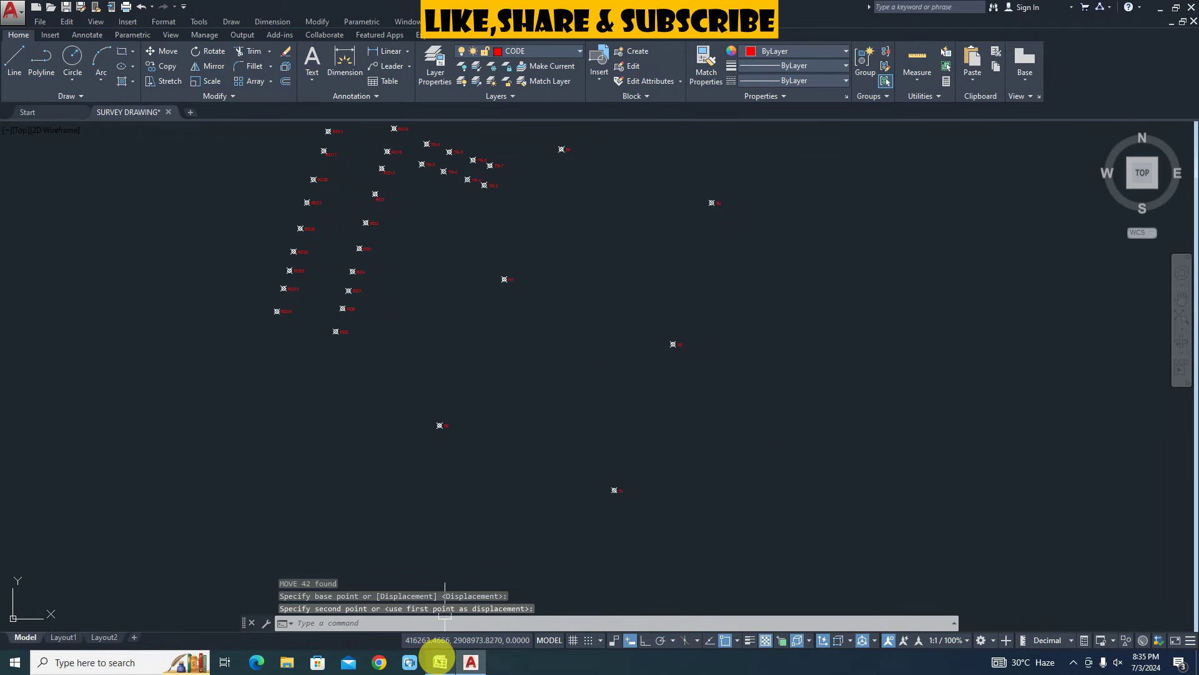
Delete the point codes from N3:N44 in Excel.
click(439, 661)
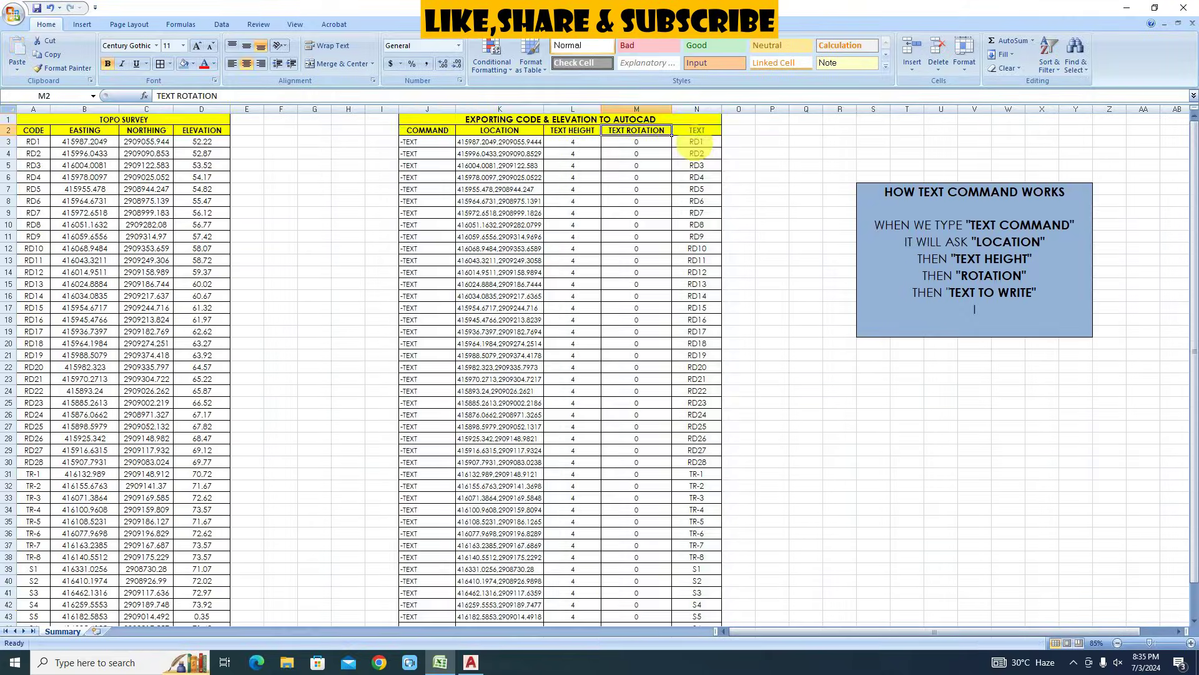
drag(696, 143, 699, 615)
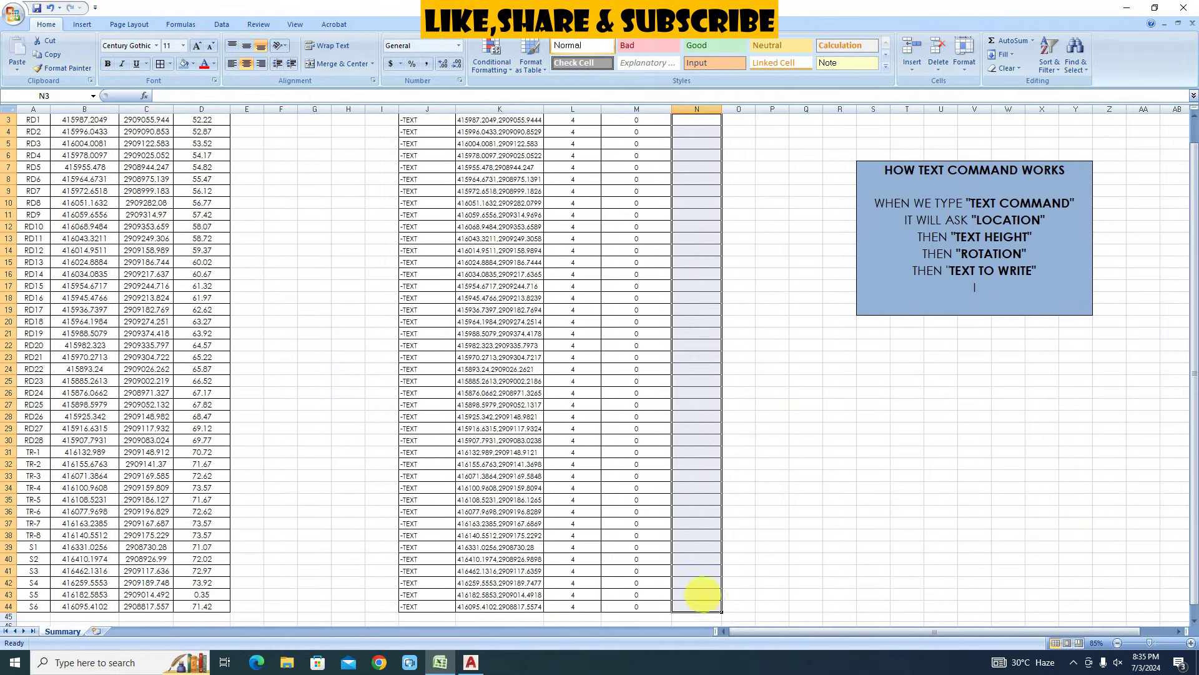
key(Delete)
click(704, 559)
scroll(413, 400, up, 1)
Copy the elevations D3:D44 into the TEXT column starting at N3.
drag(214, 145, 199, 602)
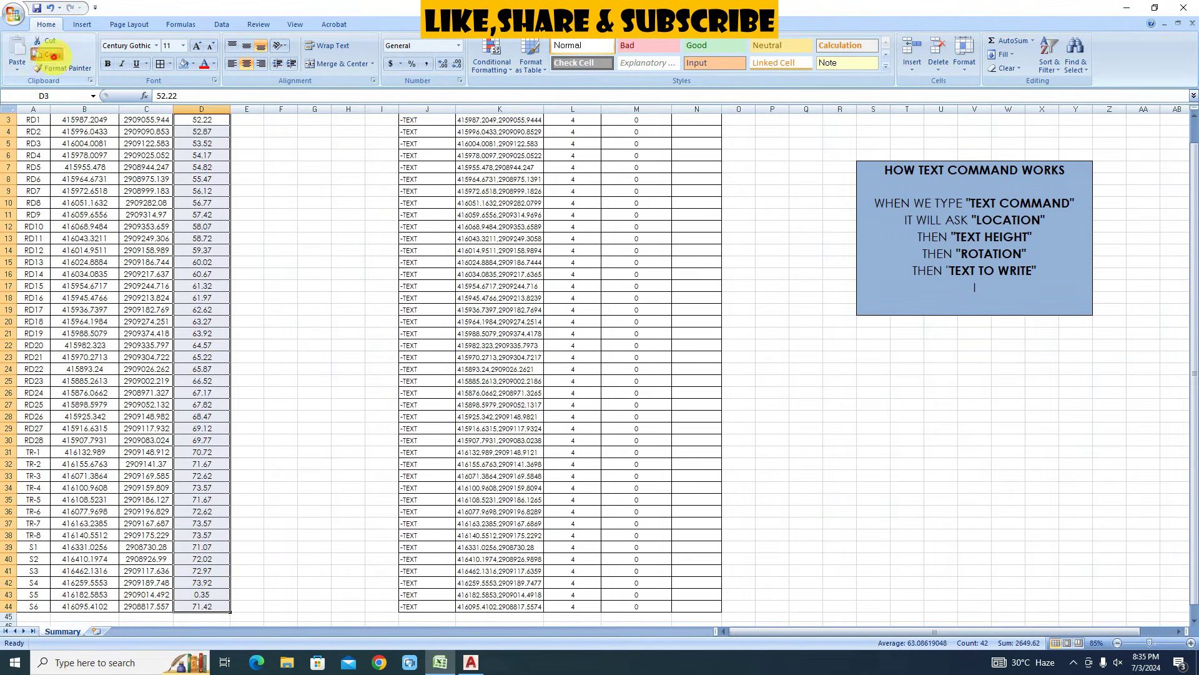
click(52, 55)
scroll(542, 296, up, 1)
click(698, 142)
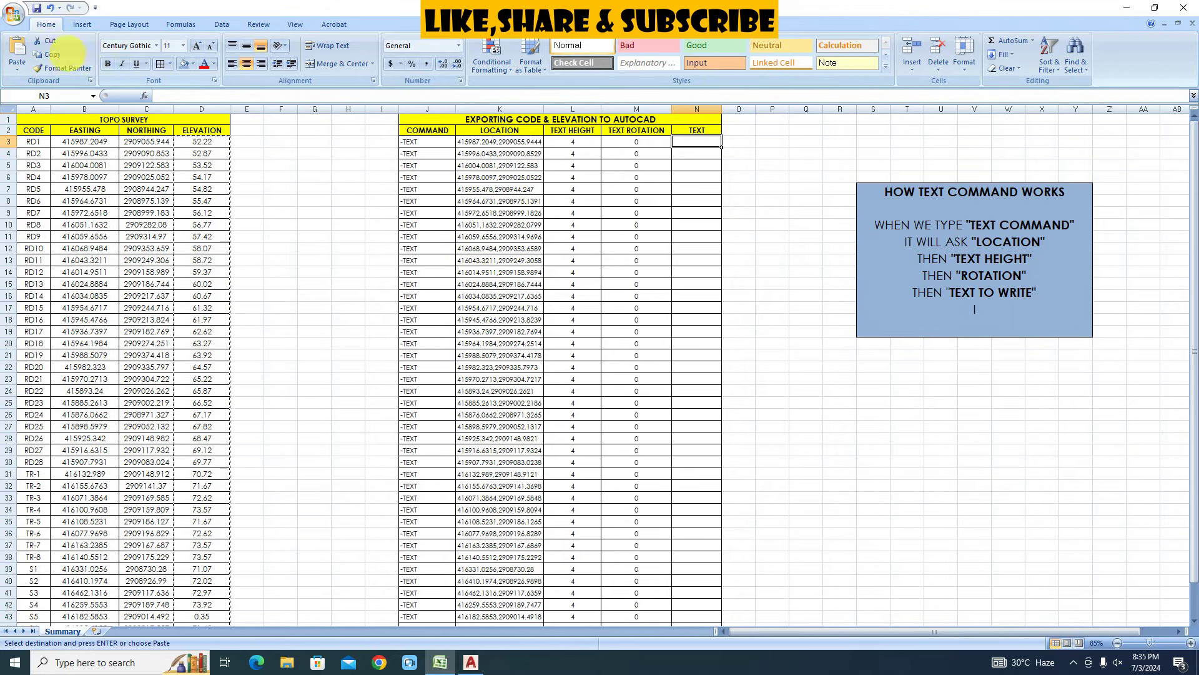
click(17, 47)
Copy the updated command block J3:N44 and return to AutoCAD.
drag(412, 142, 703, 607)
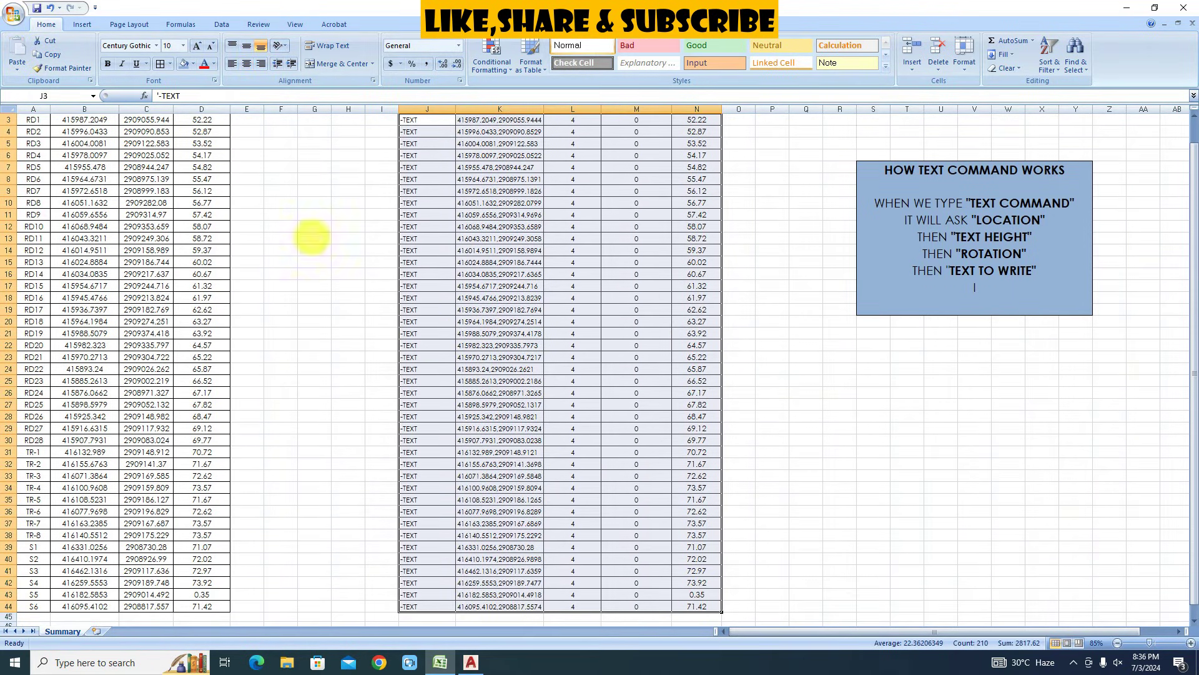
click(54, 55)
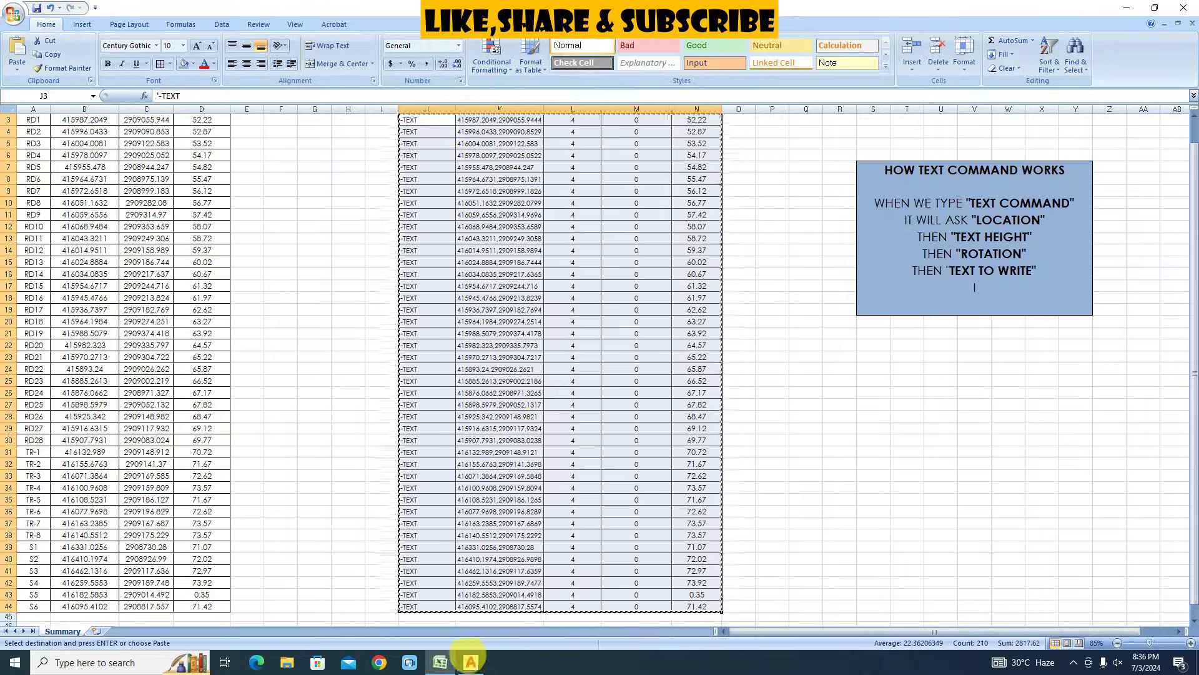
click(470, 661)
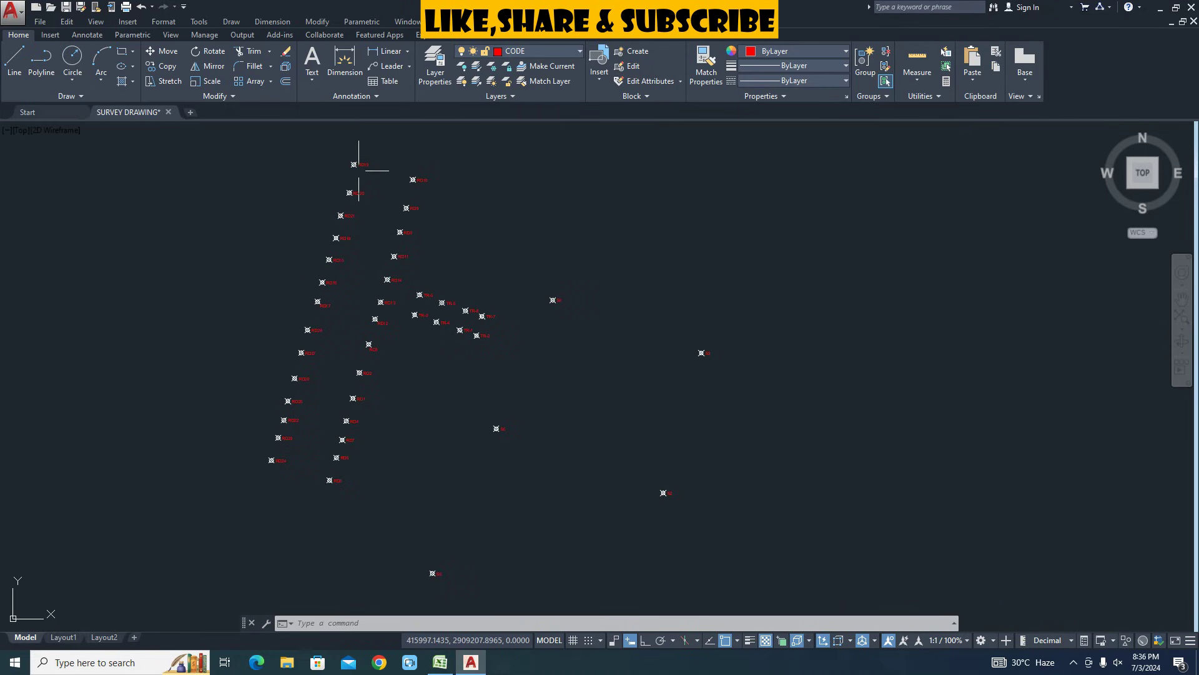
Make ELEVATION the current layer.
scroll(359, 170, up, 4)
click(533, 51)
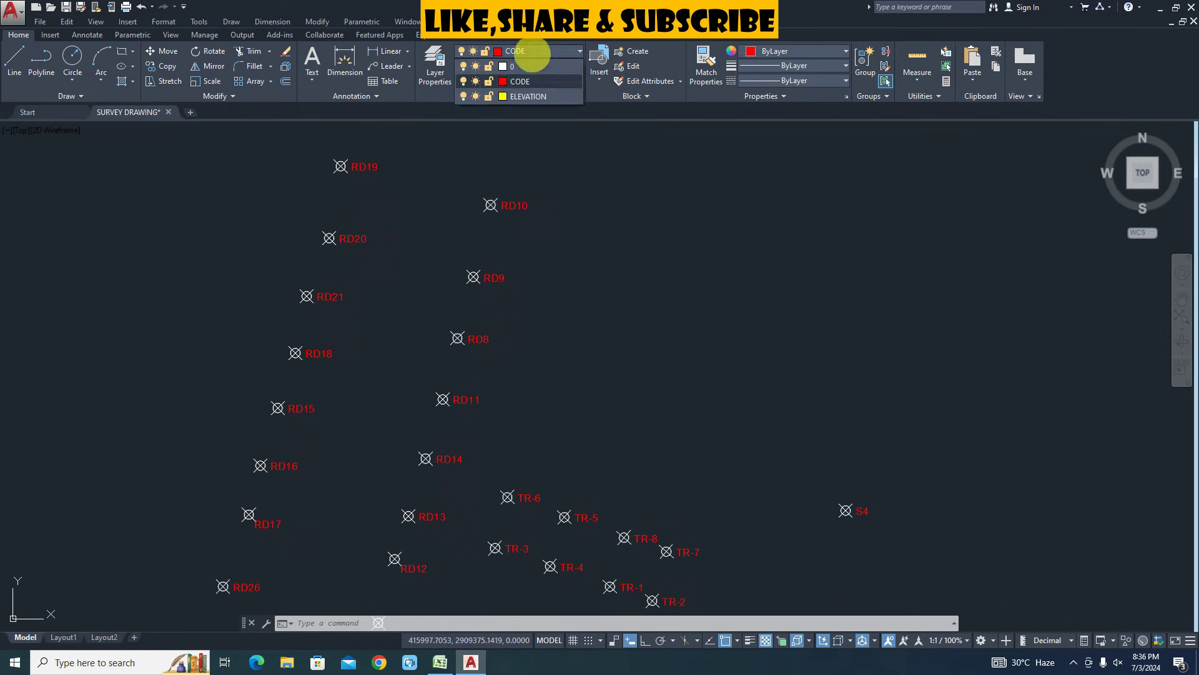
click(509, 94)
scroll(489, 171, down, 2)
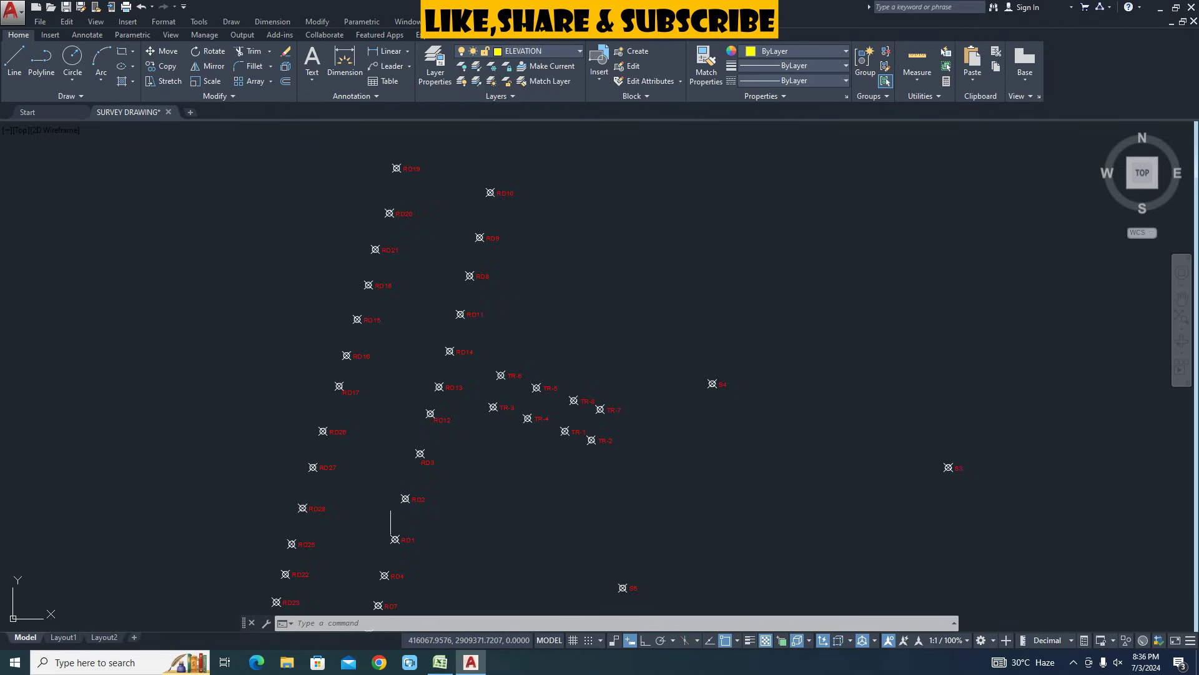
Paste the copied -TEXT script into the command line to create the 42 elevation labels.
click(326, 622)
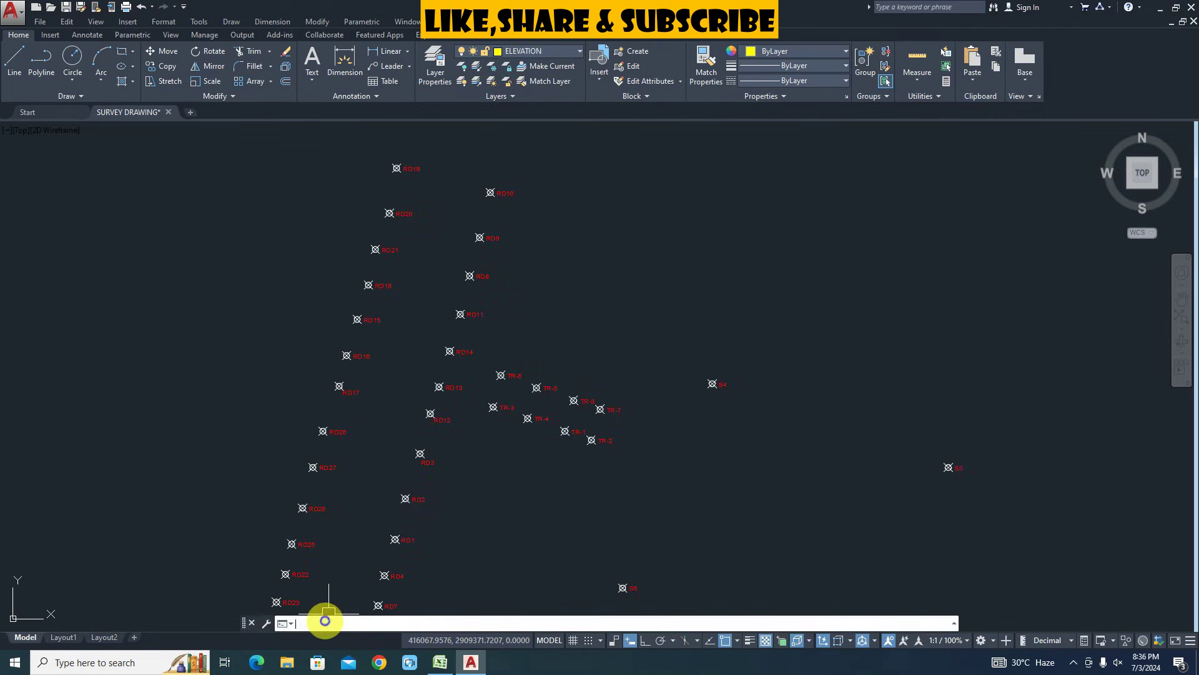
right_click(325, 621)
click(365, 558)
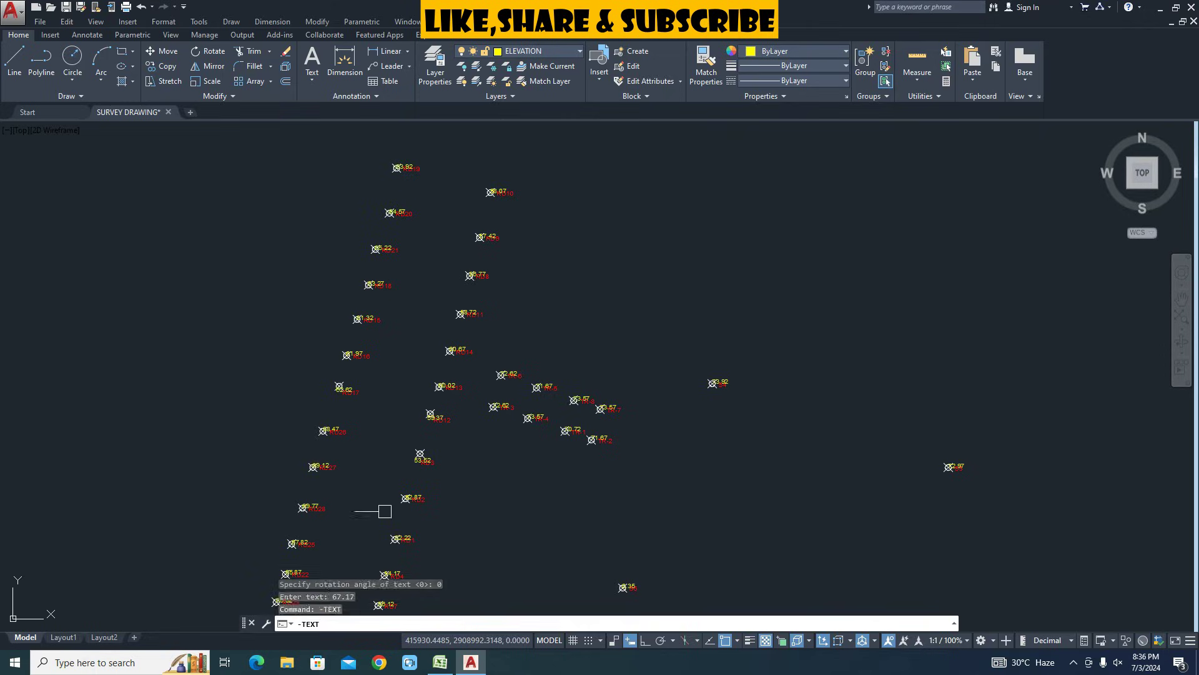
scroll(535, 201, down, 3)
scroll(430, 415, up, 4)
scroll(387, 400, down, 2)
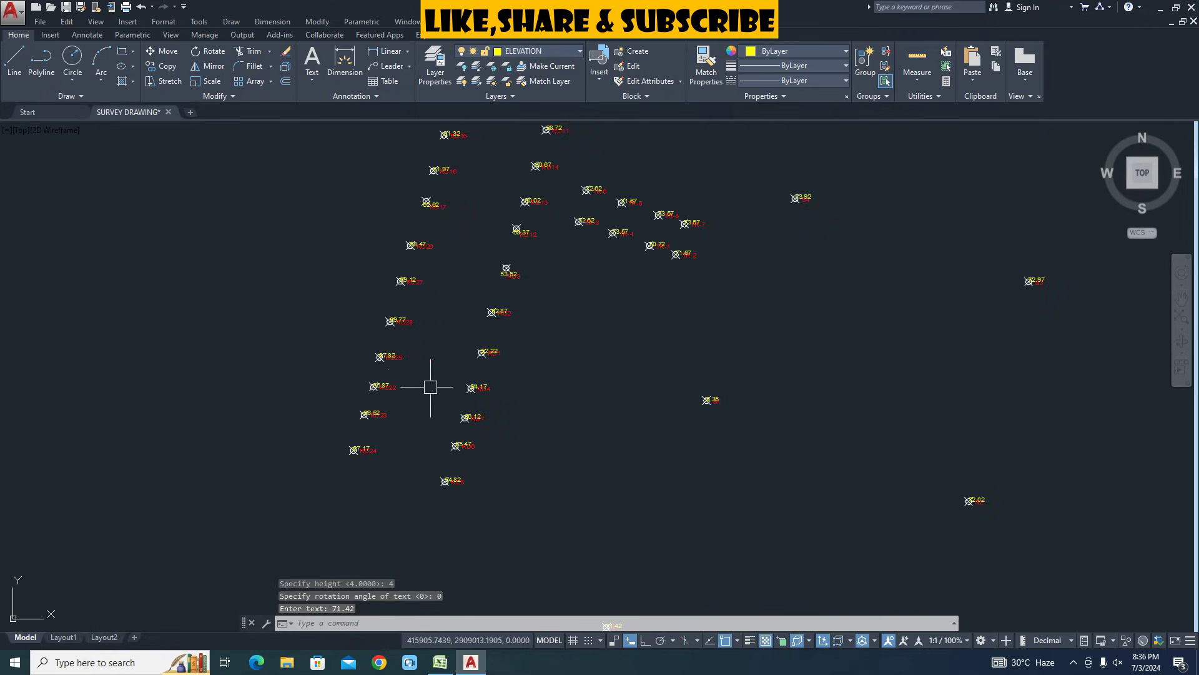
scroll(378, 463, up, 6)
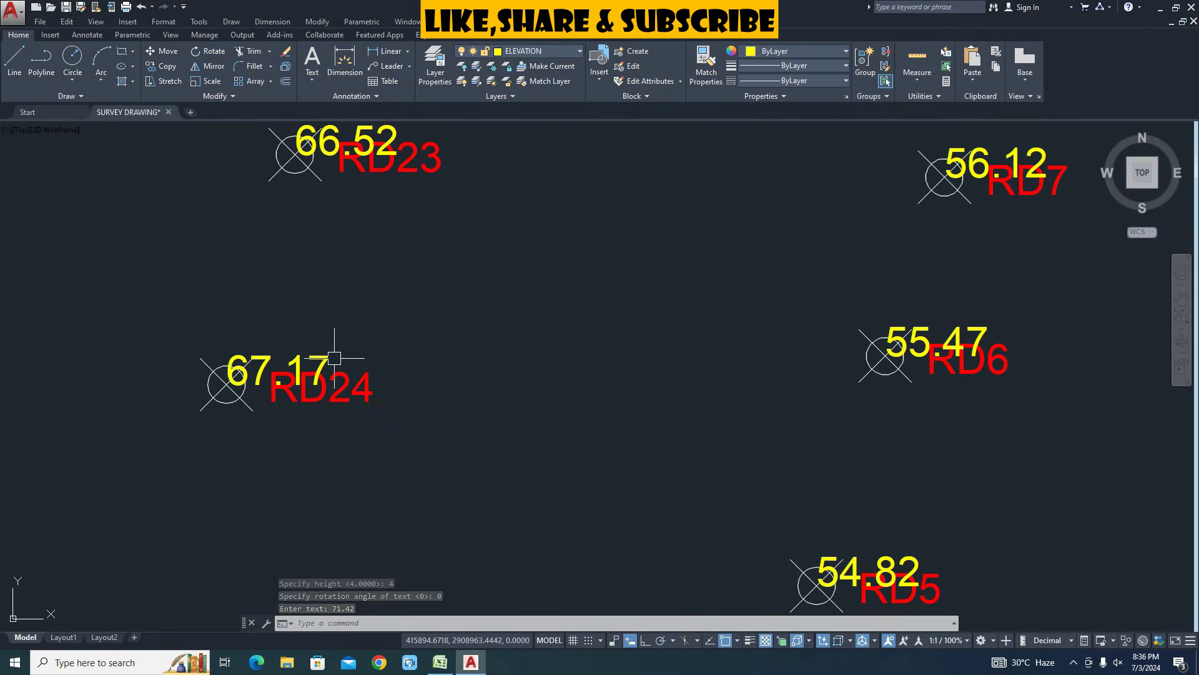
Select all elevation labels with Select Similar and move them beneath their red codes.
click(327, 370)
right_click(323, 354)
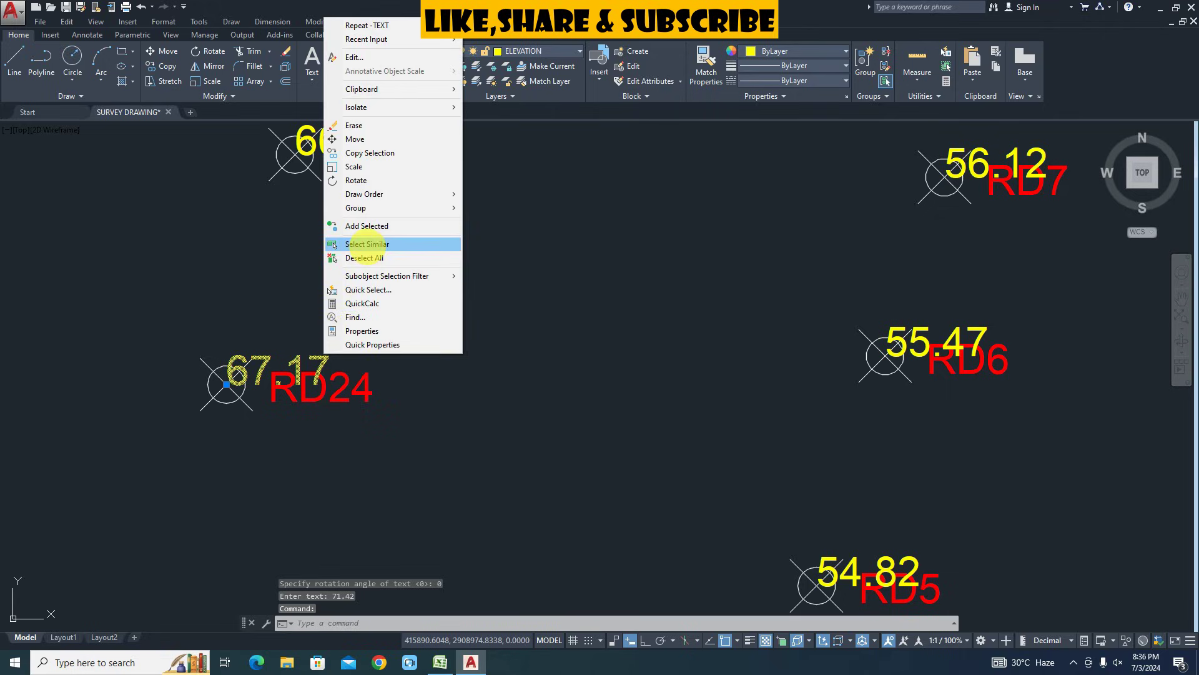
click(374, 244)
scroll(388, 364, down, 2)
text(m)
key(Return)
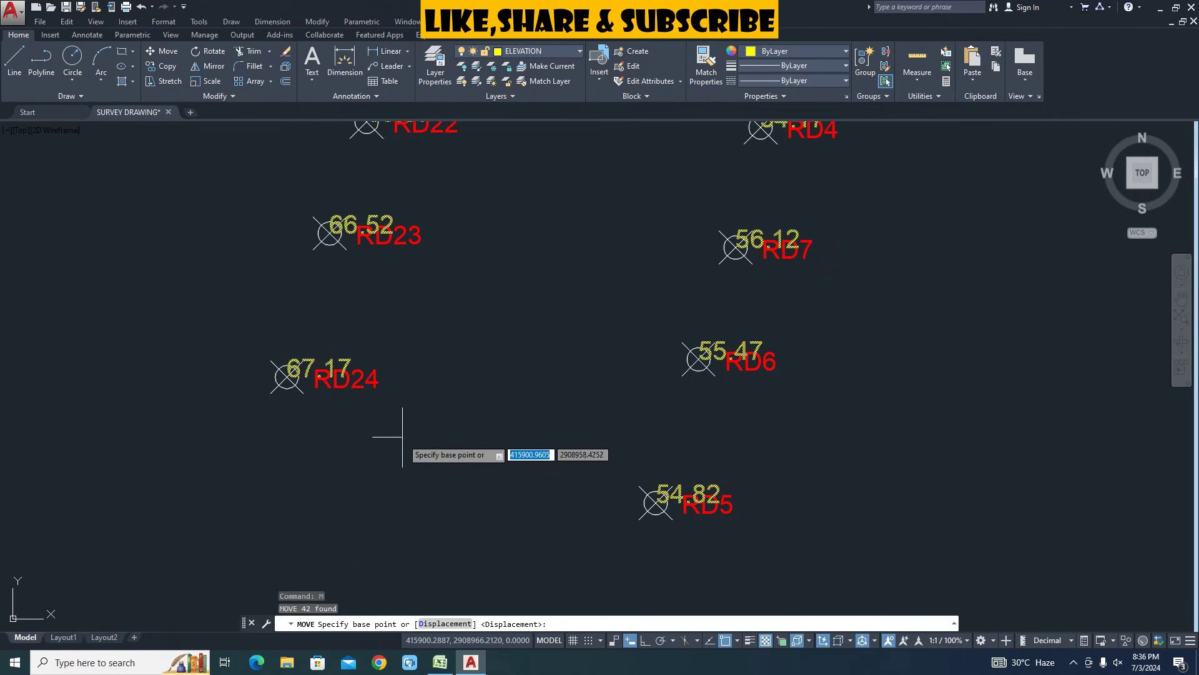
click(403, 442)
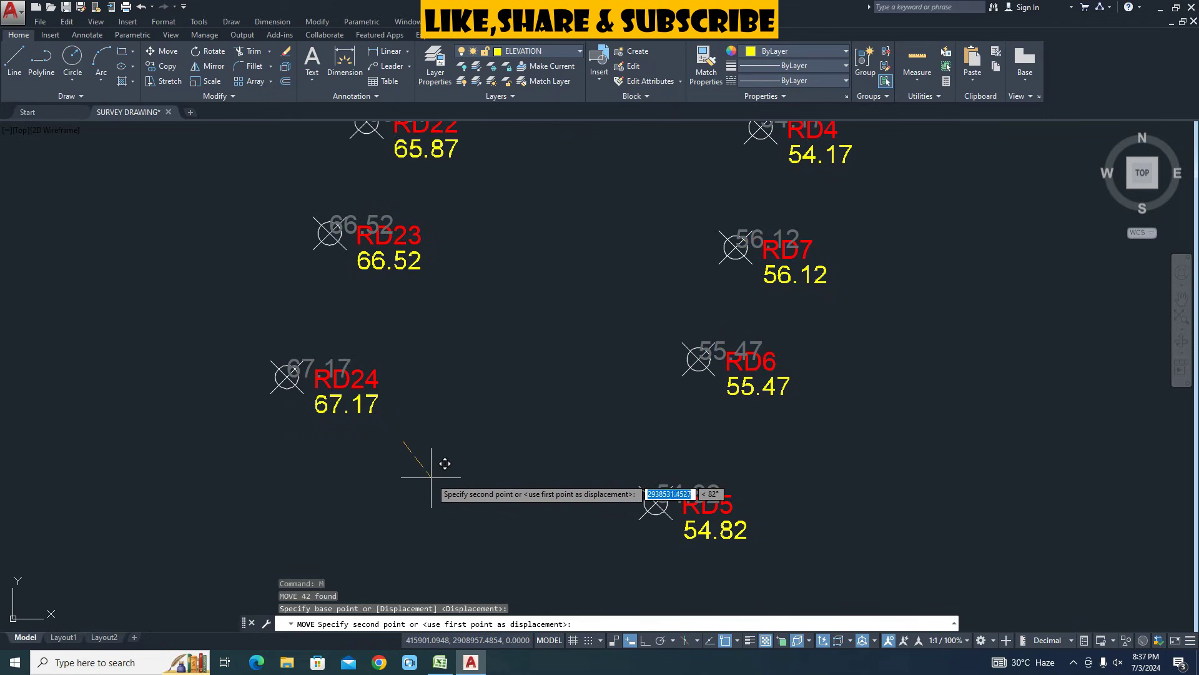
click(432, 477)
scroll(650, 380, down, 5)
mouse_move(650, 380)
middle_down()
mouse_move(621, 460)
mouse_move(631, 433)
mouse_move(613, 415)
middle_up()
scroll(544, 243, up, 2)
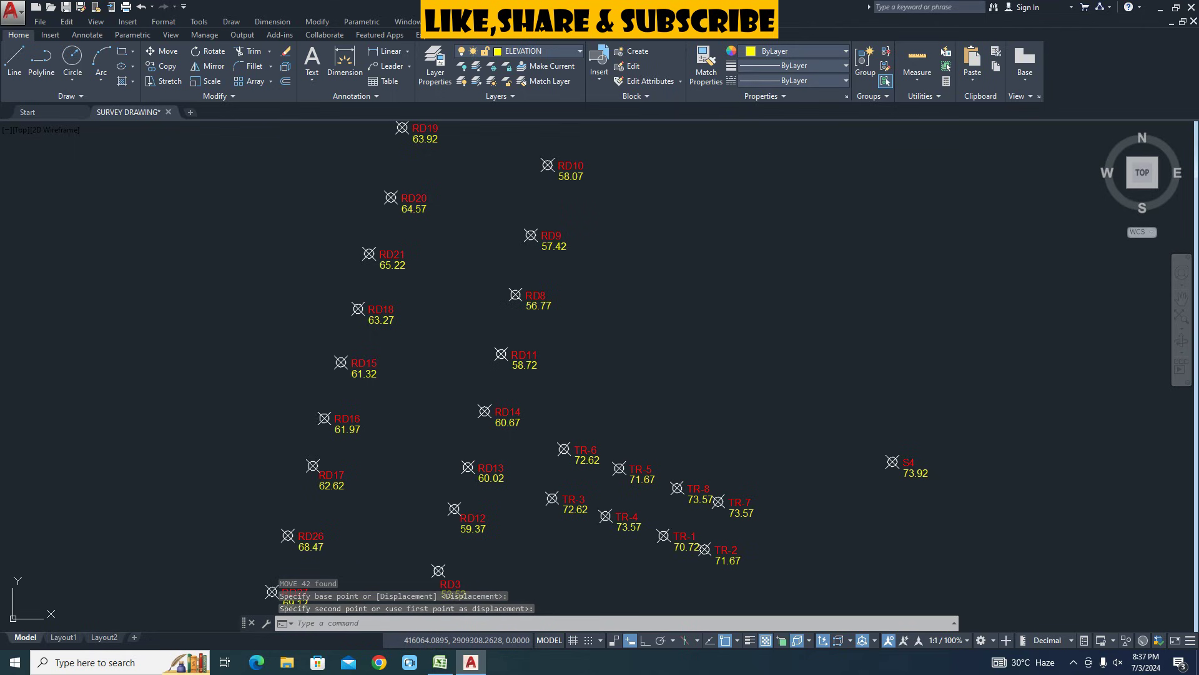
middle_drag(544, 331, 482, 226)
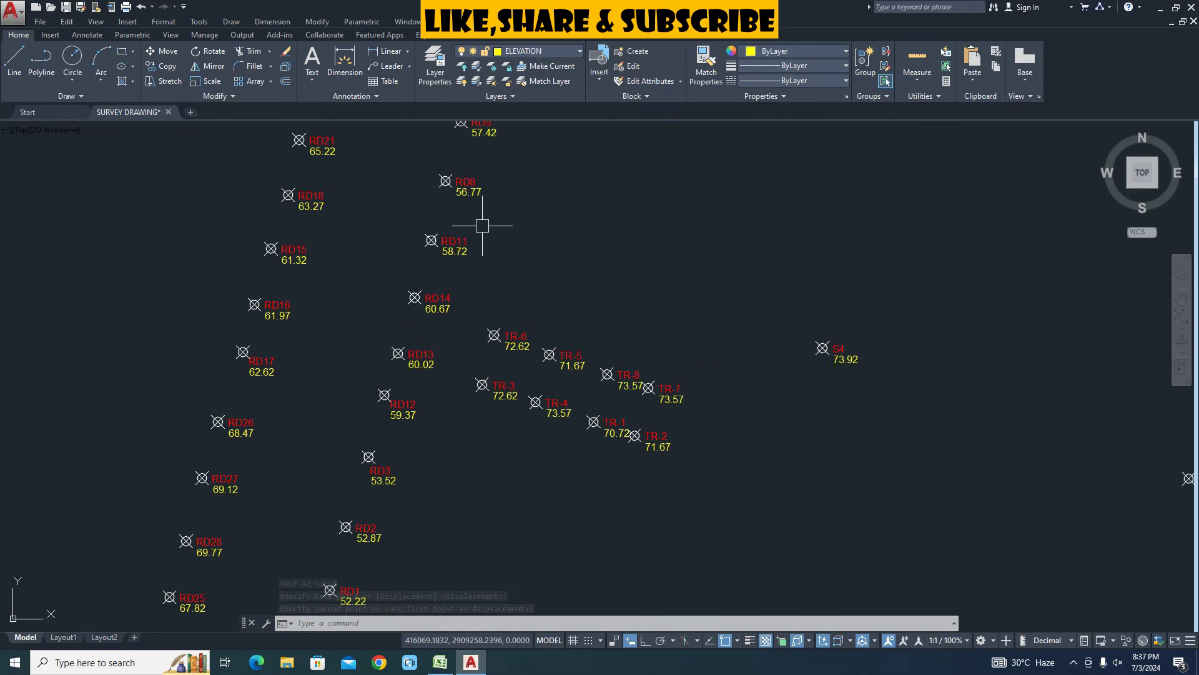